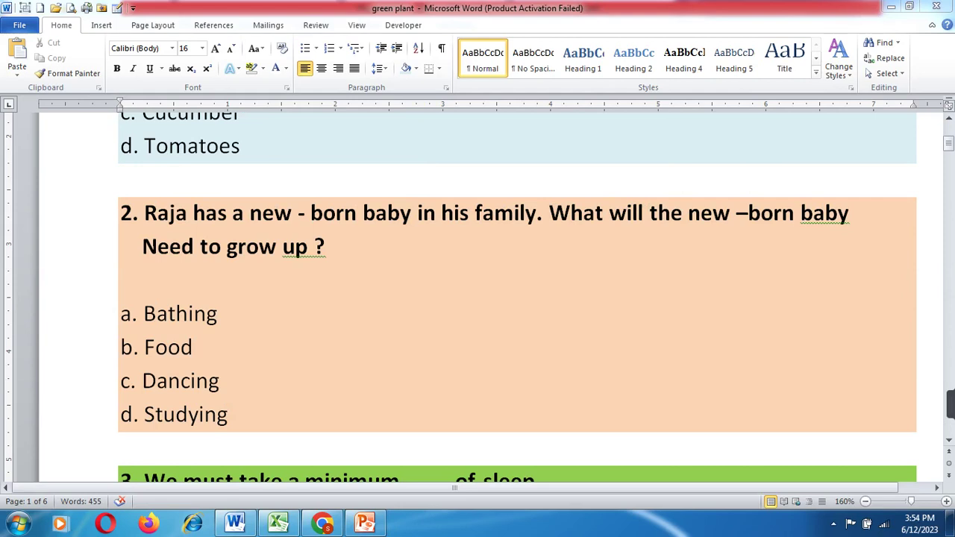
Step: Apply a yellow highlight to the whole 'b. Food' answer line under question 2
{"action": "left_click", "coordinate": [192, 346]}
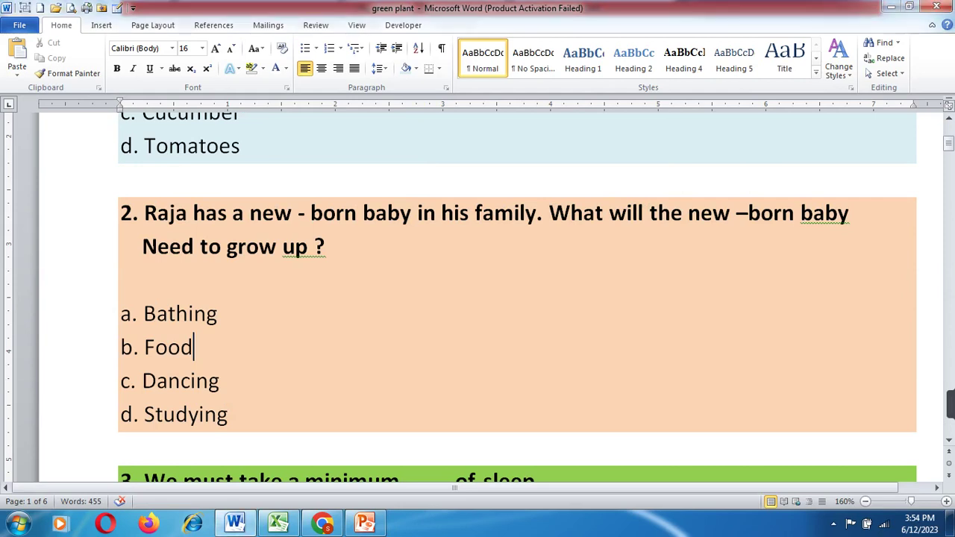
{"action": "left_click_drag", "start_coordinate": [121, 346], "coordinate": [208, 347]}
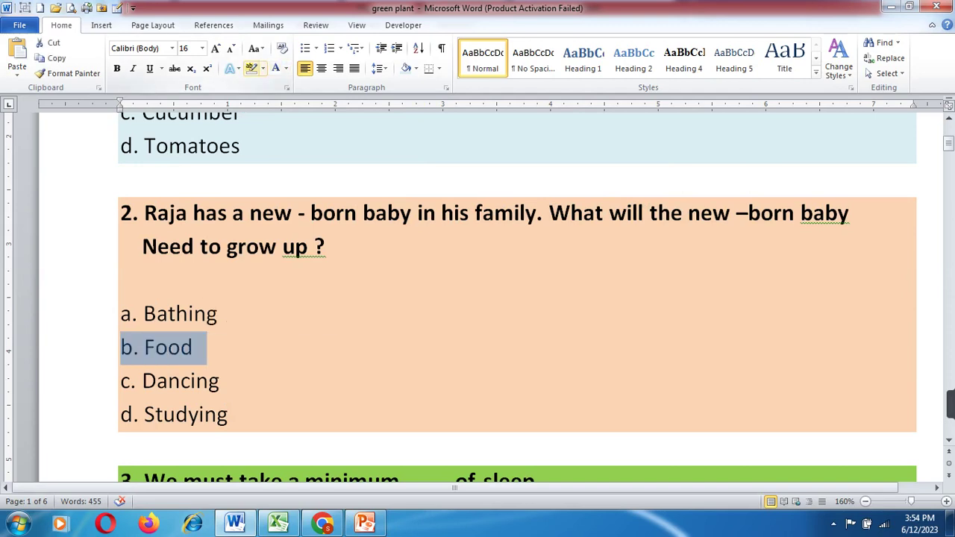
{"action": "left_click", "coordinate": [262, 68]}
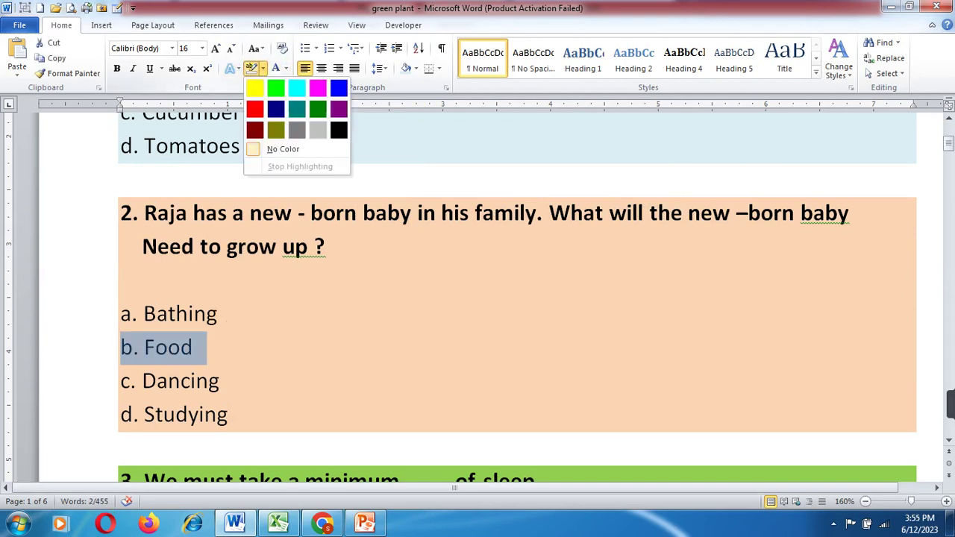
{"action": "left_click", "coordinate": [254, 87]}
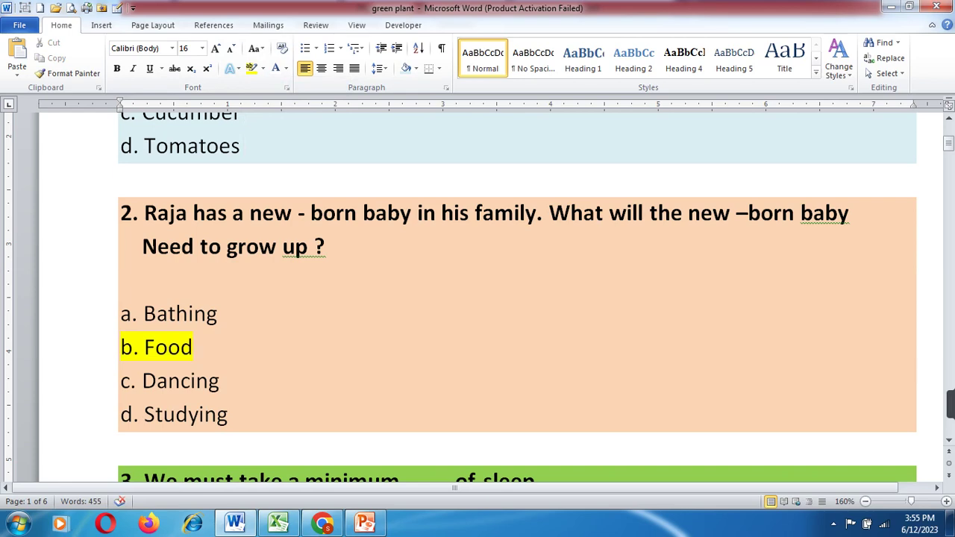
Step: Mark the 'a.Buttermilk' answer line of question 1 with a yellow highlight
{"action": "scroll", "coordinate": [517, 299], "scroll_direction": "up", "scroll_amount": 5}
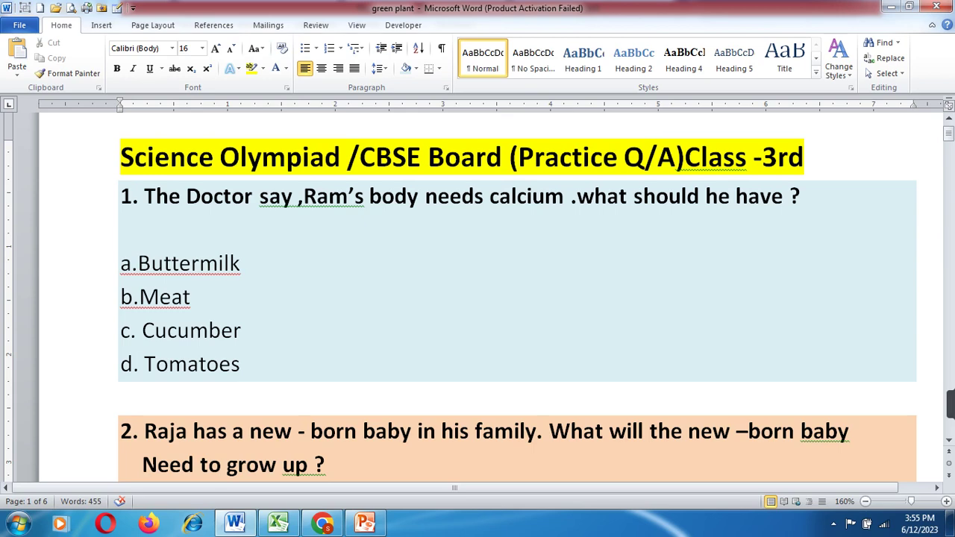
{"action": "scroll", "coordinate": [477, 297], "scroll_direction": "down", "scroll_amount": 1}
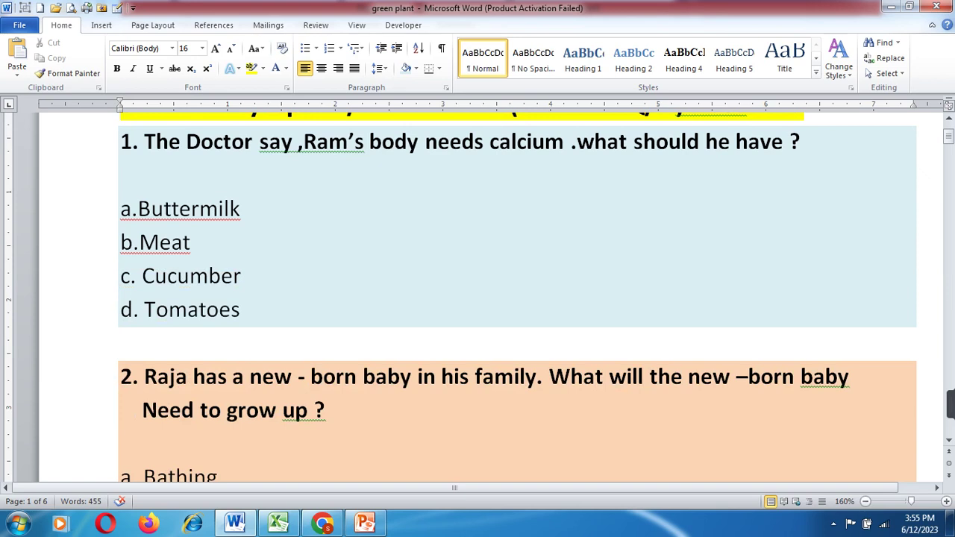
{"action": "left_click_drag", "start_coordinate": [121, 208], "coordinate": [240, 209]}
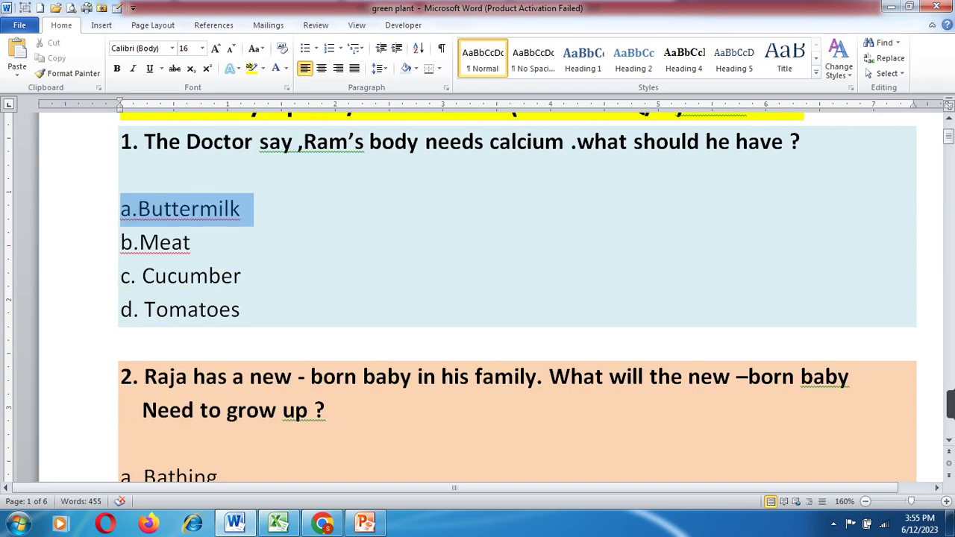
{"action": "left_click", "coordinate": [251, 68]}
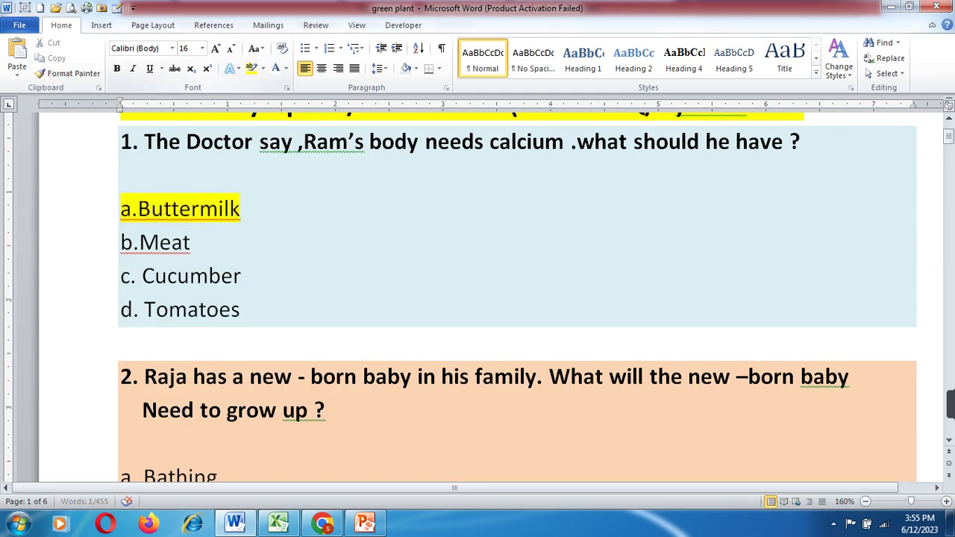
Step: Highlight the 'a. 8 hours' answer to question 3 in yellow
{"action": "scroll", "coordinate": [518, 298], "scroll_direction": "down", "scroll_amount": 5}
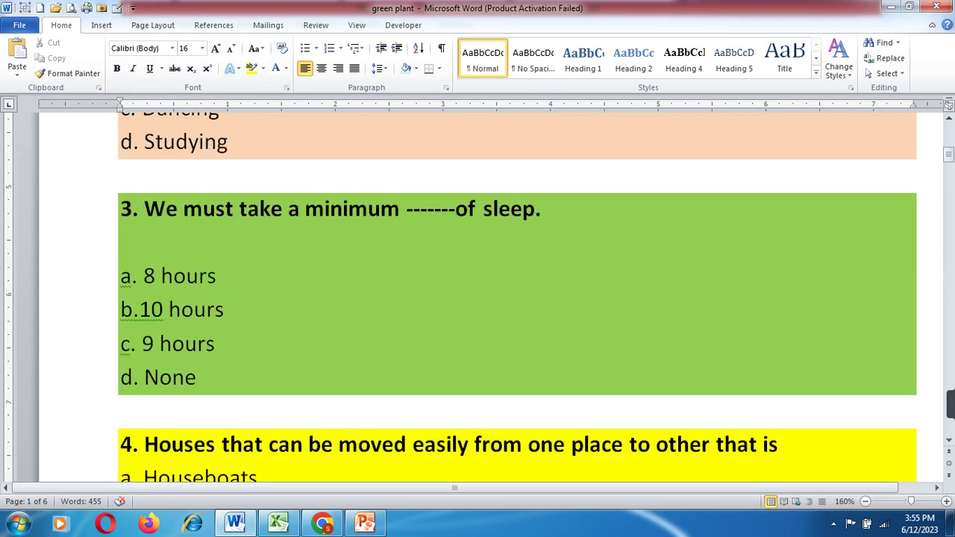
{"action": "mouse_move", "coordinate": [949, 403]}
{"action": "left_click_drag", "start_coordinate": [120, 275], "coordinate": [230, 276]}
{"action": "left_click", "coordinate": [252, 68]}
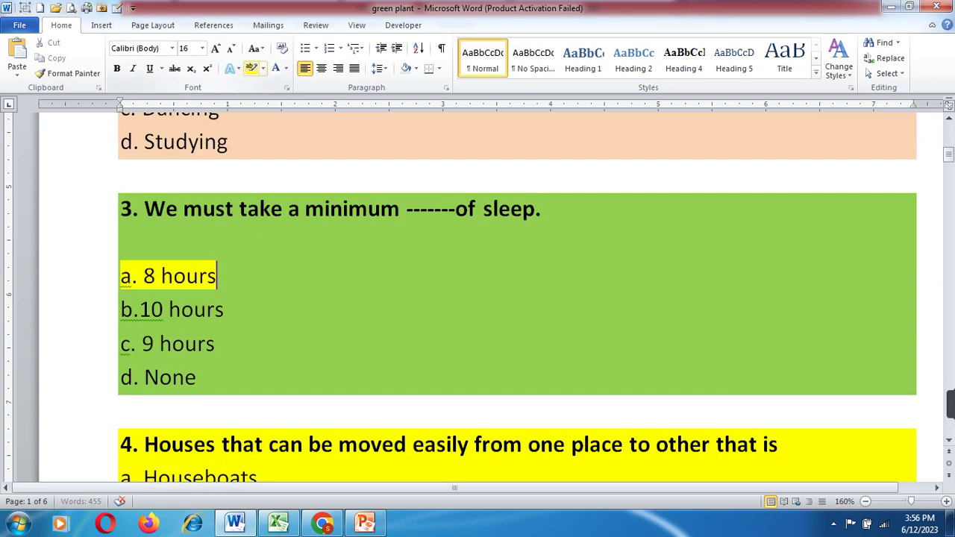
Step: Highlight the 'a. Houseboats' answer to question 4 in Bright Green
{"action": "scroll", "coordinate": [517, 297], "scroll_direction": "down", "scroll_amount": 4}
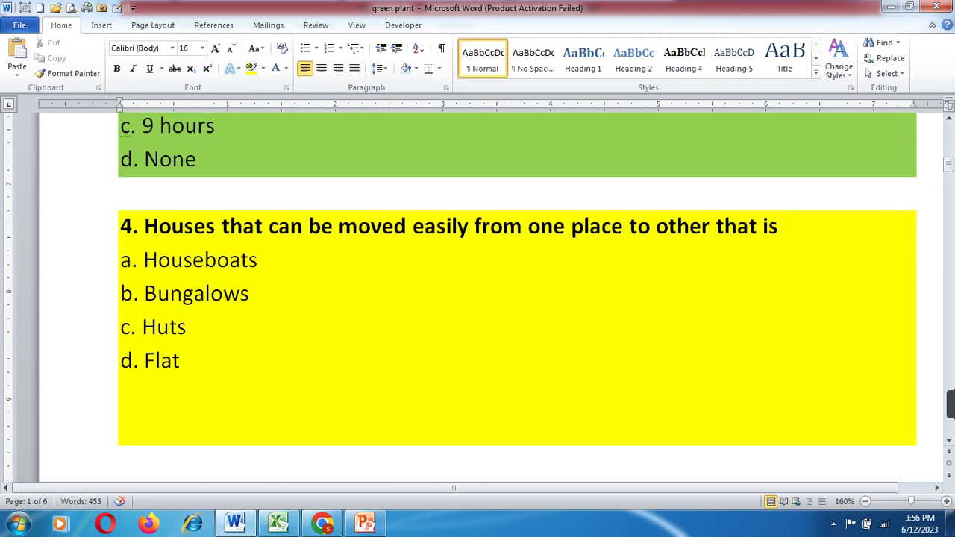
{"action": "left_click_drag", "start_coordinate": [121, 259], "coordinate": [272, 260]}
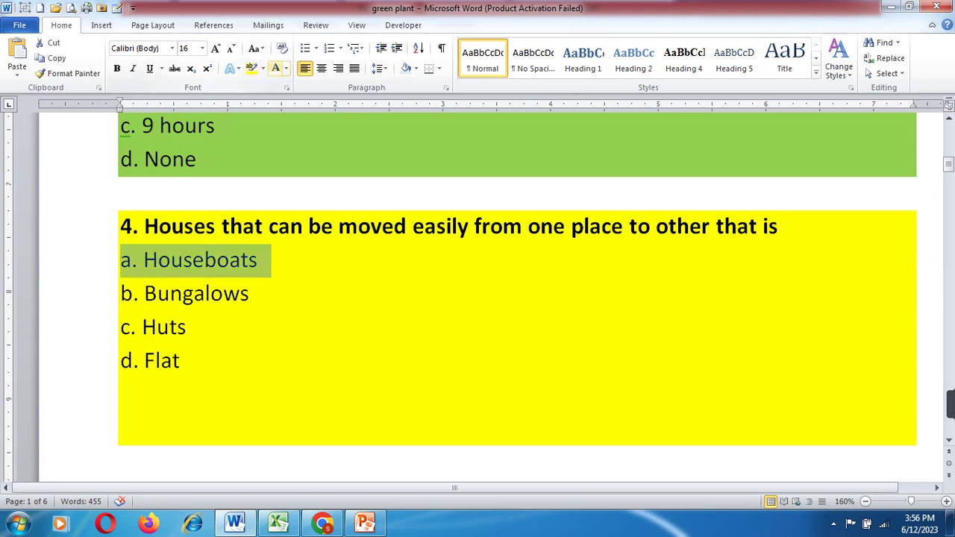
{"action": "left_click", "coordinate": [263, 68]}
{"action": "left_click", "coordinate": [275, 88]}
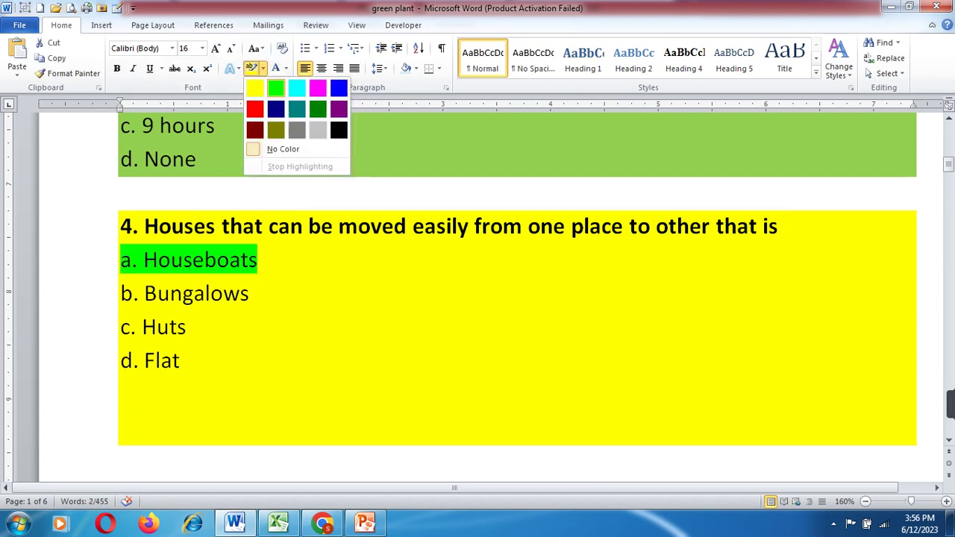
{"action": "left_click", "coordinate": [259, 260]}
{"action": "scroll", "coordinate": [477, 298], "scroll_direction": "down", "scroll_amount": 3}
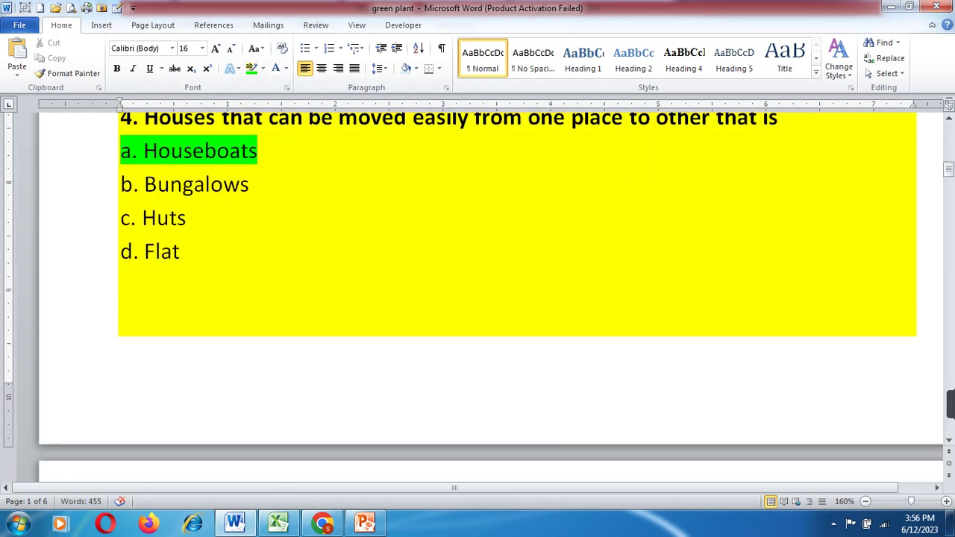
Step: Highlight the 'a. architect' answer to question 5 in green
{"action": "scroll", "coordinate": [477, 299], "scroll_direction": "down", "scroll_amount": 5}
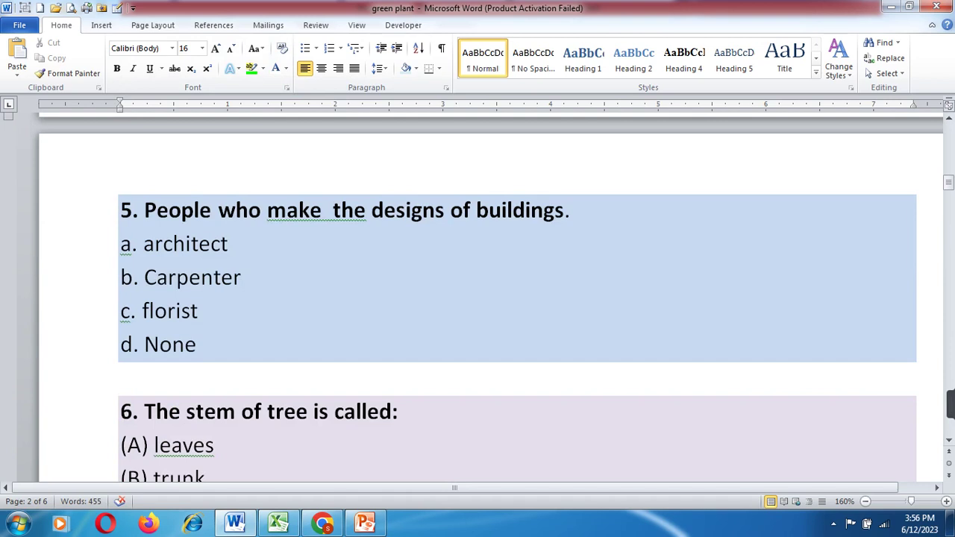
{"action": "left_click_drag", "start_coordinate": [121, 244], "coordinate": [239, 244]}
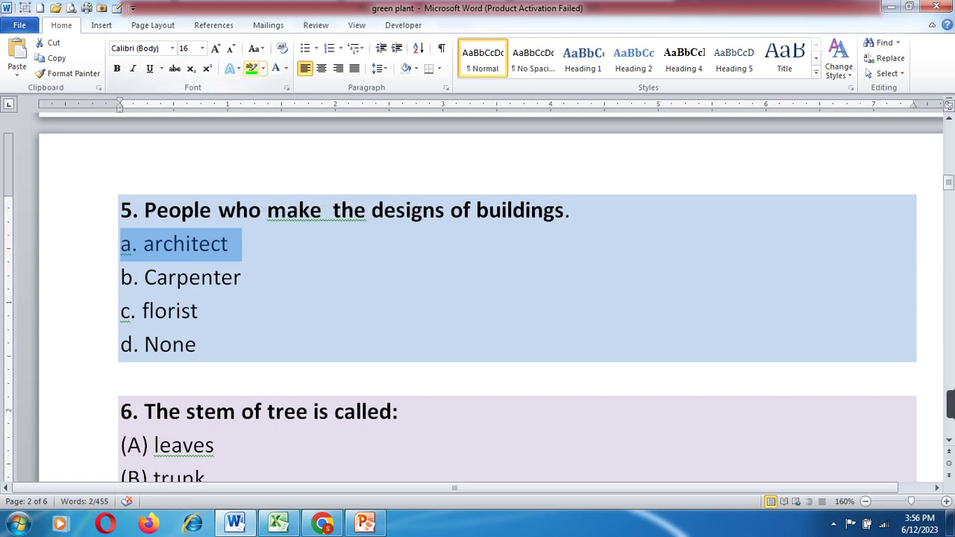
{"action": "left_click", "coordinate": [251, 67]}
{"action": "left_click", "coordinate": [231, 244]}
Step: Highlight the '(B) trunk' answer to question 6 in yellow
{"action": "scroll", "coordinate": [478, 299], "scroll_direction": "down", "scroll_amount": 5}
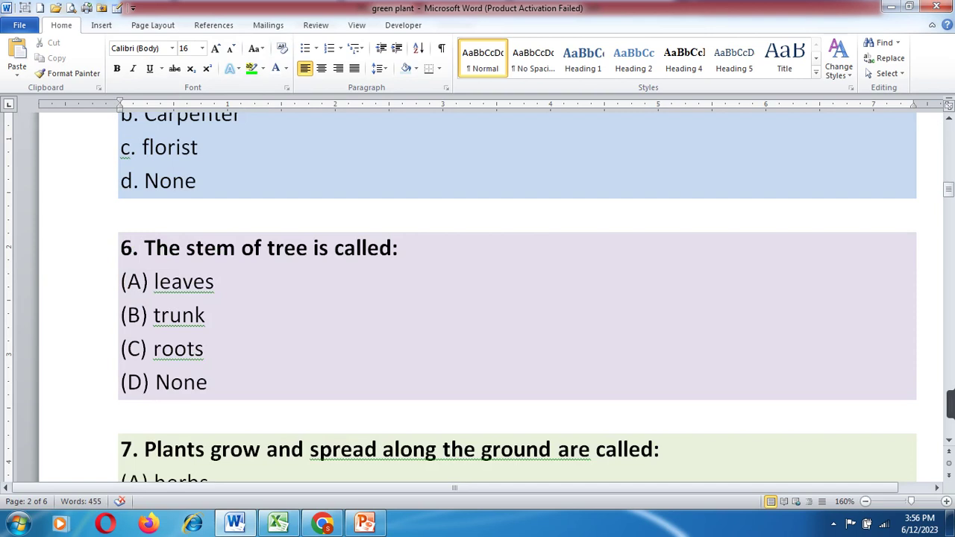
{"action": "key", "text": "shift+Down"}
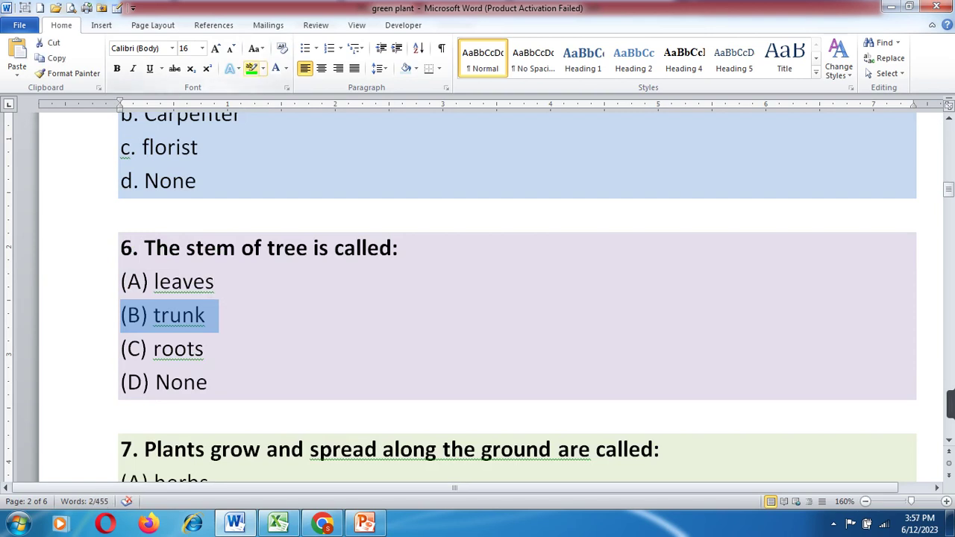
{"action": "left_click", "coordinate": [263, 68]}
{"action": "left_click", "coordinate": [256, 88]}
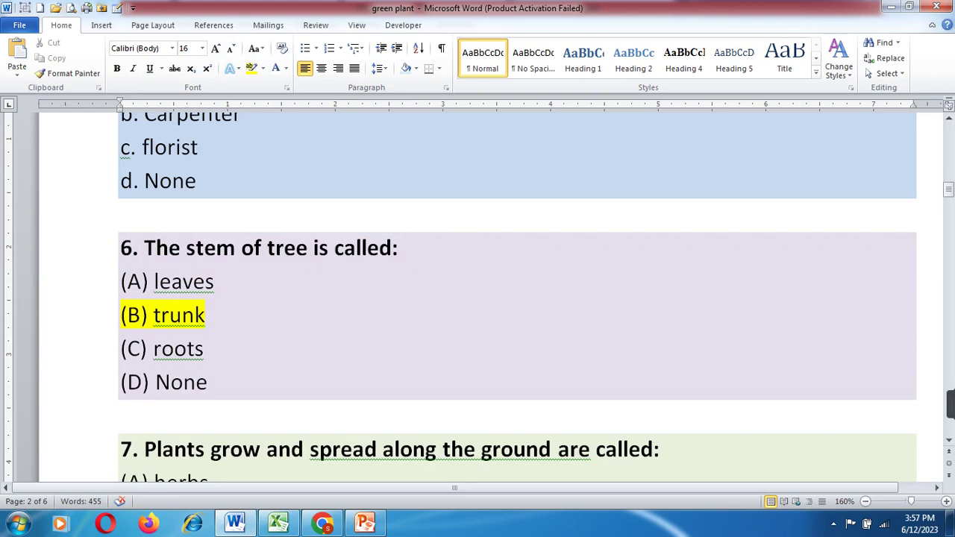
{"action": "scroll", "coordinate": [477, 298], "scroll_direction": "down", "scroll_amount": 3}
Step: Highlight the '(B) creepers' answer to question 7 in yellow
{"action": "scroll", "coordinate": [477, 298], "scroll_direction": "down", "scroll_amount": 1}
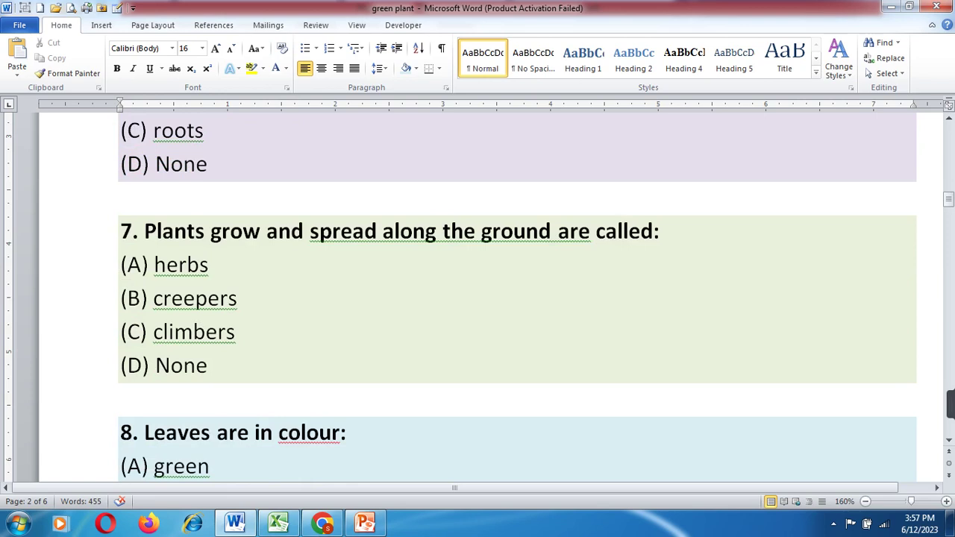
{"action": "left_click_drag", "start_coordinate": [120, 299], "coordinate": [243, 298]}
{"action": "left_click", "coordinate": [251, 68]}
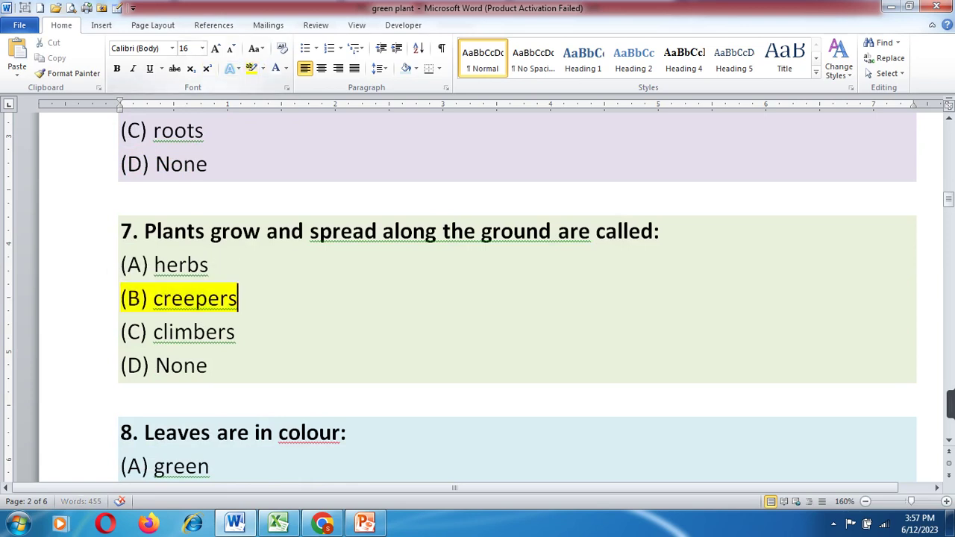
Step: Highlight the full '(A) green' answer line of question 8 in yellow
{"action": "scroll", "coordinate": [478, 299], "scroll_direction": "down", "scroll_amount": 1}
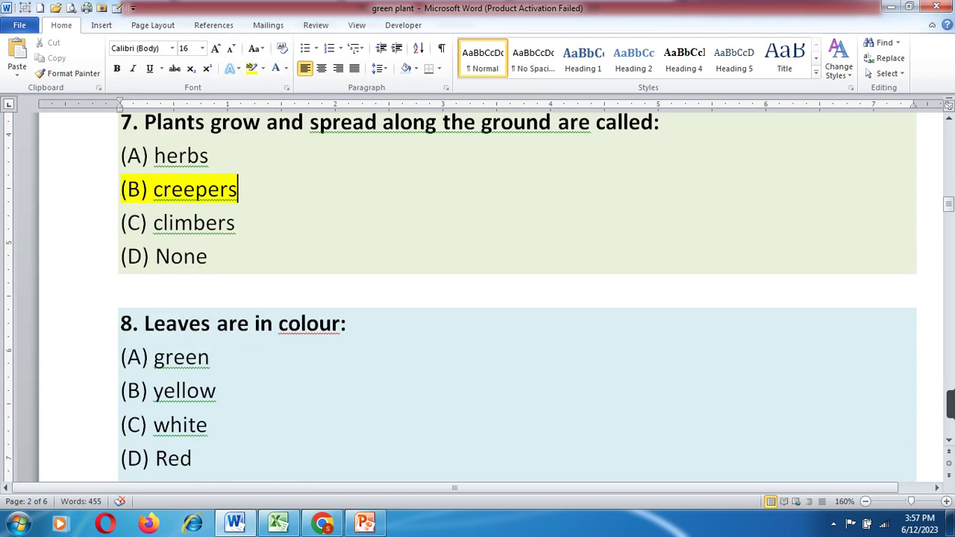
{"action": "scroll", "coordinate": [478, 298], "scroll_direction": "down", "scroll_amount": 1}
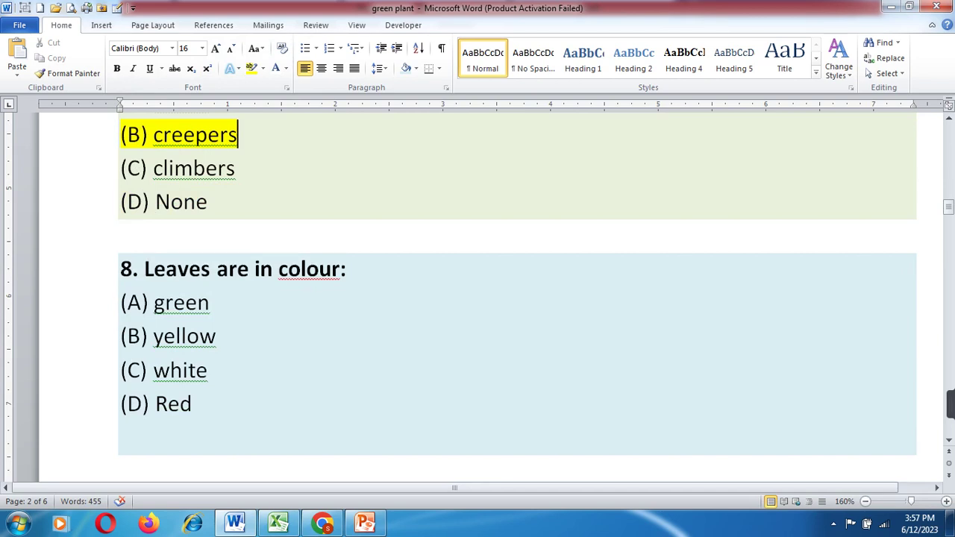
{"action": "left_click", "coordinate": [120, 302]}
{"action": "key", "text": "shift+Down"}
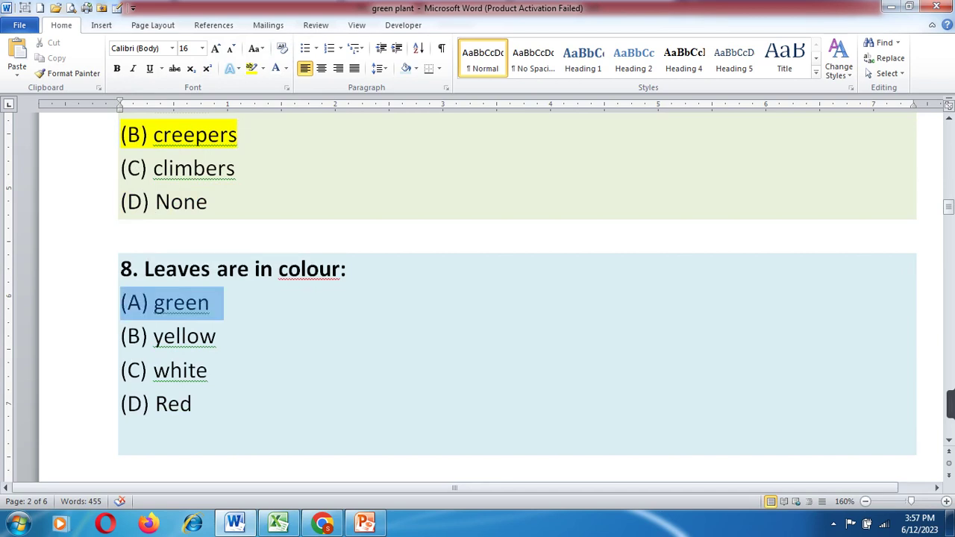
{"action": "left_click", "coordinate": [251, 68]}
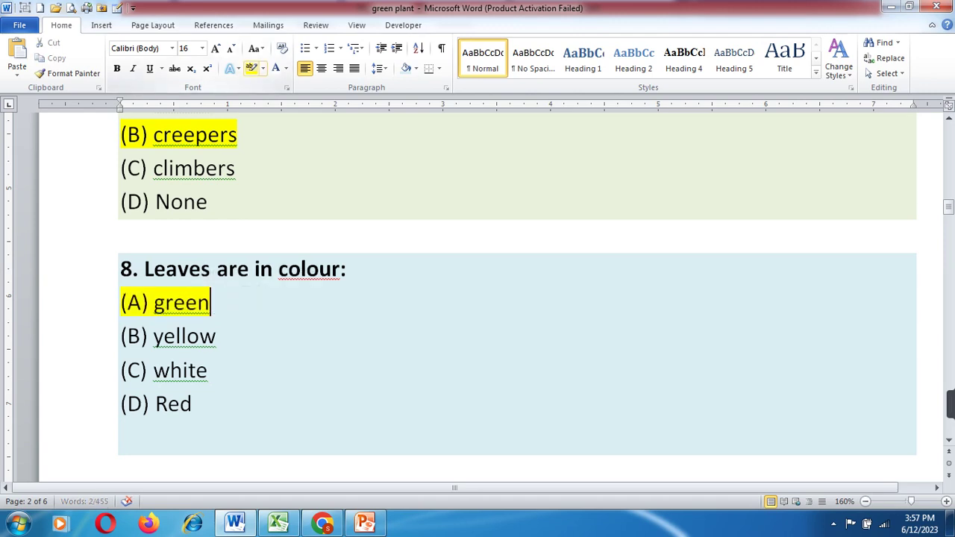
{"action": "scroll", "coordinate": [478, 299], "scroll_direction": "down", "scroll_amount": 3}
Step: Apply a yellow highlight to the '(c ) Flower' answer line under question 9
{"action": "scroll", "coordinate": [478, 298], "scroll_direction": "down", "scroll_amount": 6}
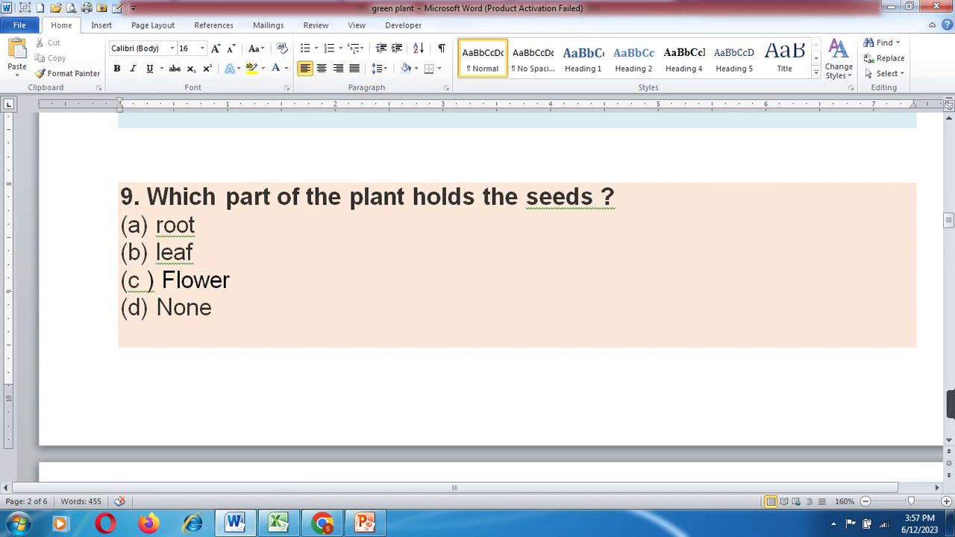
{"action": "left_click", "coordinate": [82, 280]}
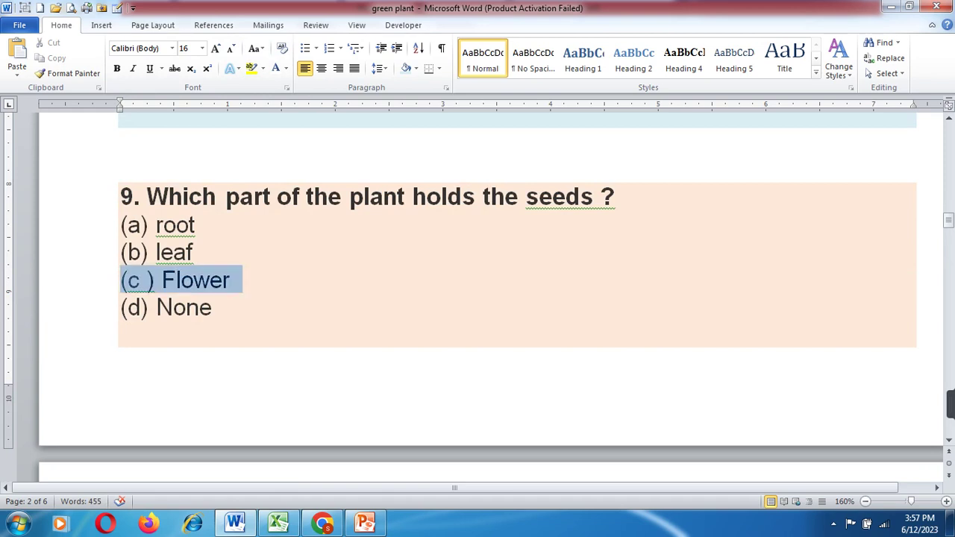
{"action": "left_click", "coordinate": [251, 68]}
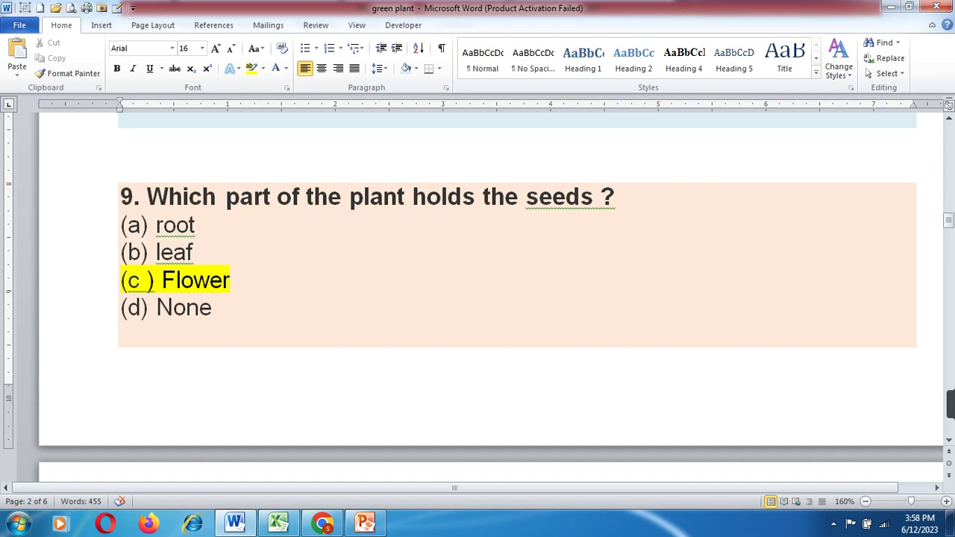
Step: Highlight the '(a) big plant' answer to question 10 in yellow
{"action": "scroll", "coordinate": [477, 298], "scroll_direction": "down", "scroll_amount": 6}
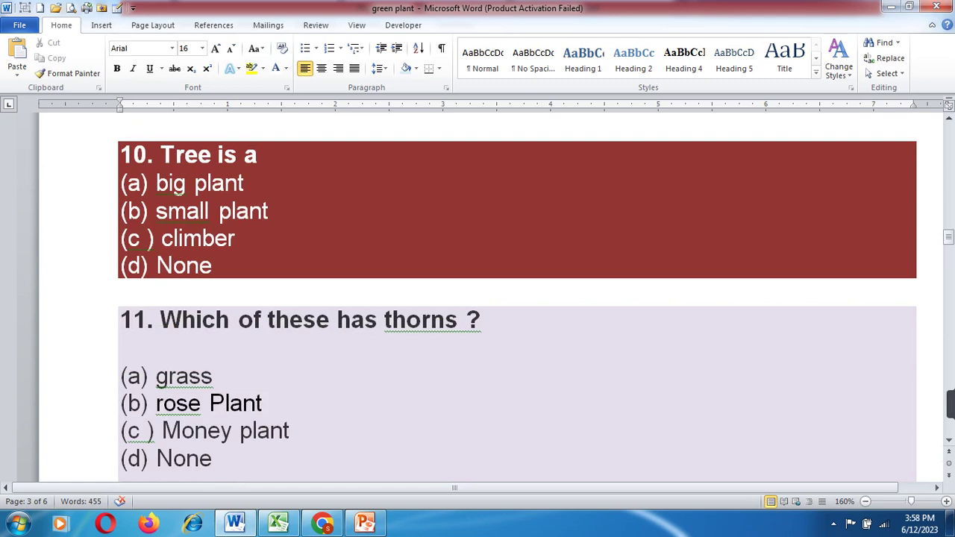
{"action": "left_click_drag", "start_coordinate": [255, 183], "coordinate": [121, 183]}
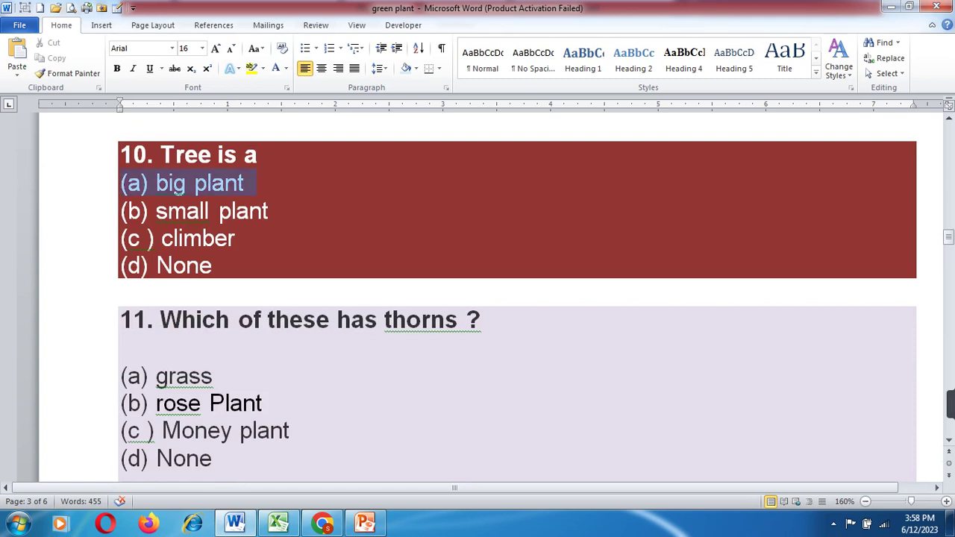
{"action": "left_click", "coordinate": [251, 68]}
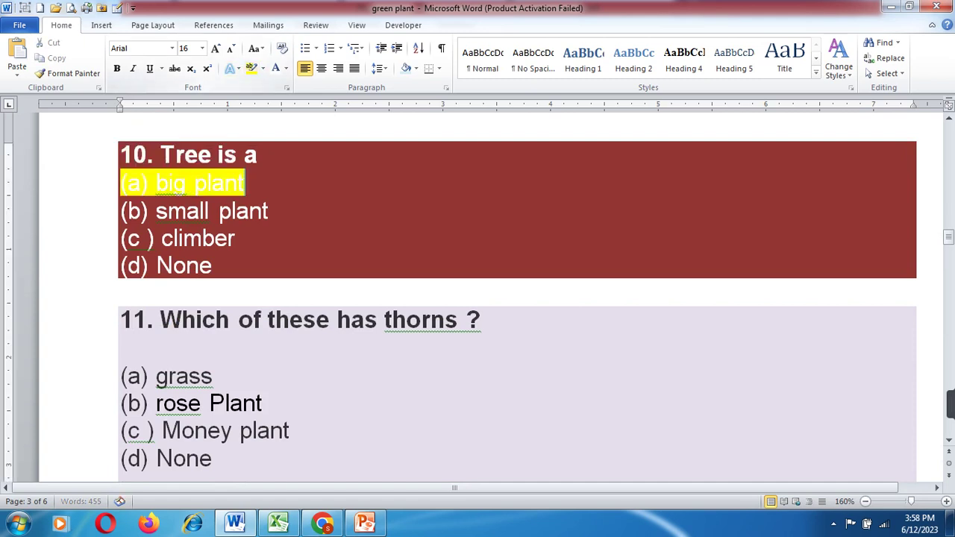
Step: Set the font colour of the '(a) big plant' line to black
{"action": "left_click", "coordinate": [286, 68]}
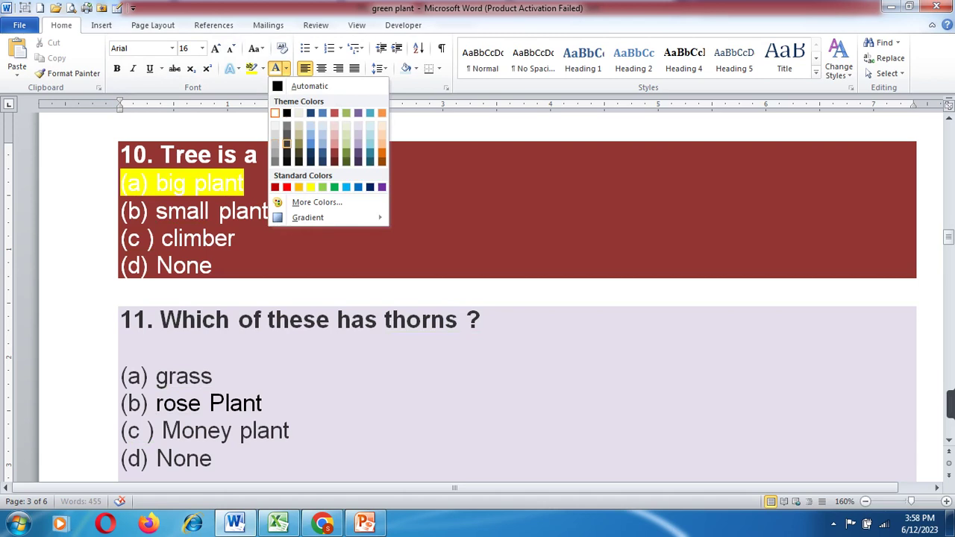
{"action": "left_click", "coordinate": [275, 144]}
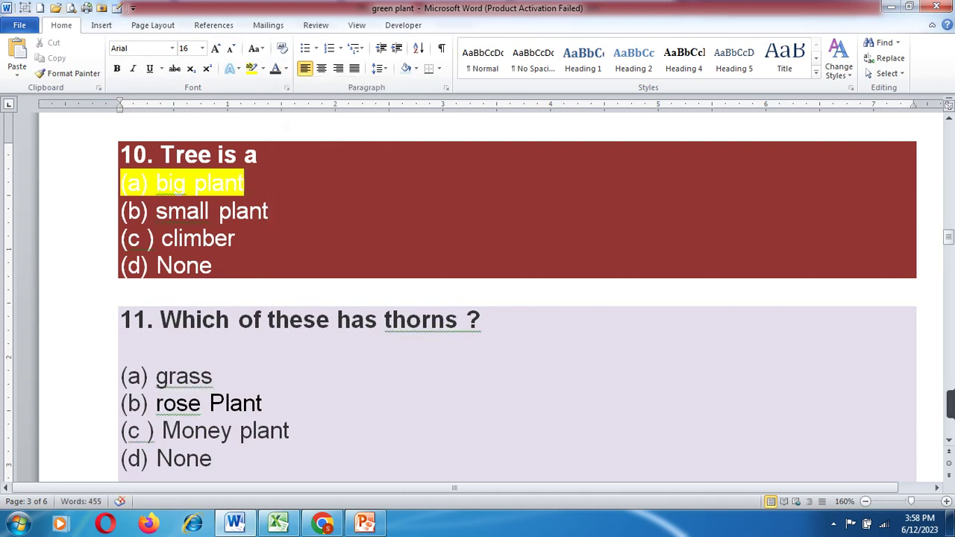
{"action": "triple_click", "coordinate": [244, 182]}
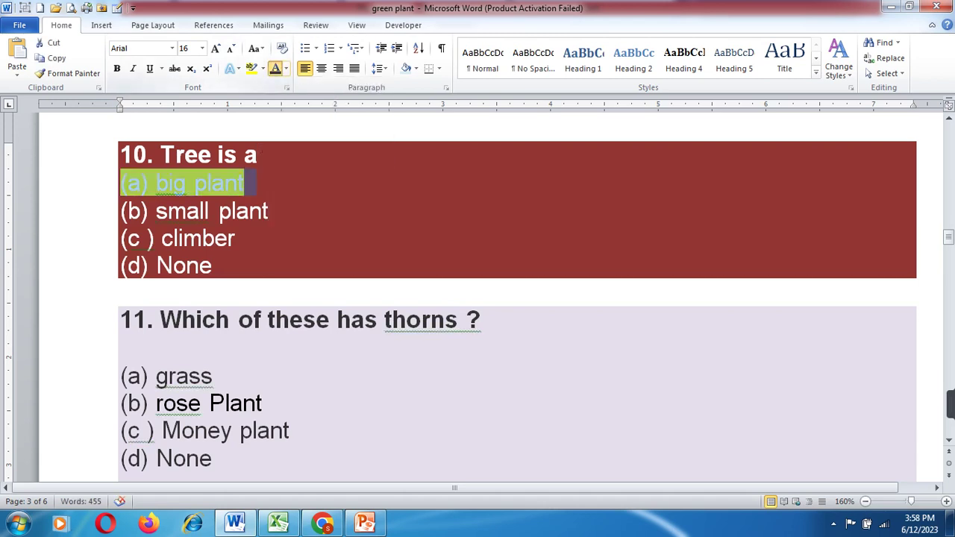
{"action": "left_click", "coordinate": [275, 69]}
{"action": "left_click", "coordinate": [244, 183]}
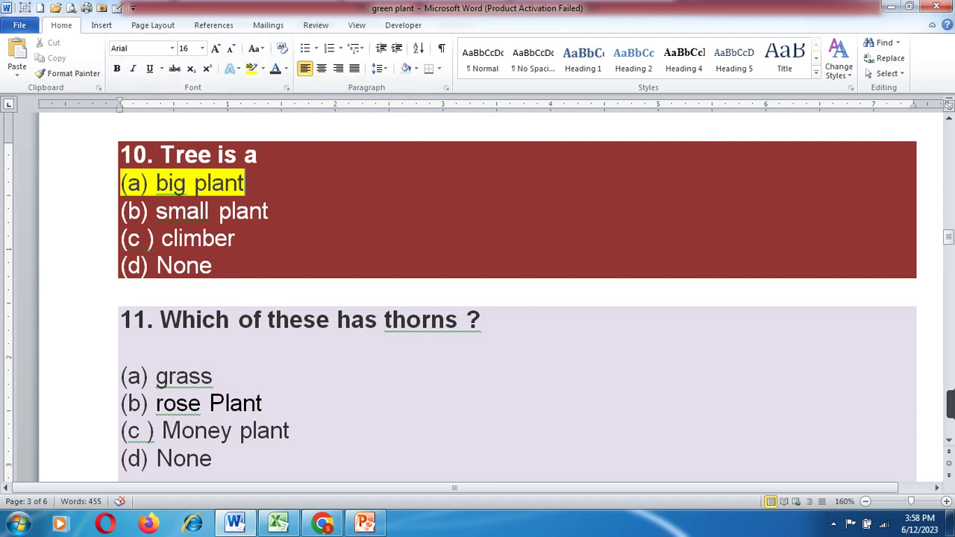
{"action": "scroll", "coordinate": [477, 299], "scroll_direction": "down", "scroll_amount": 1}
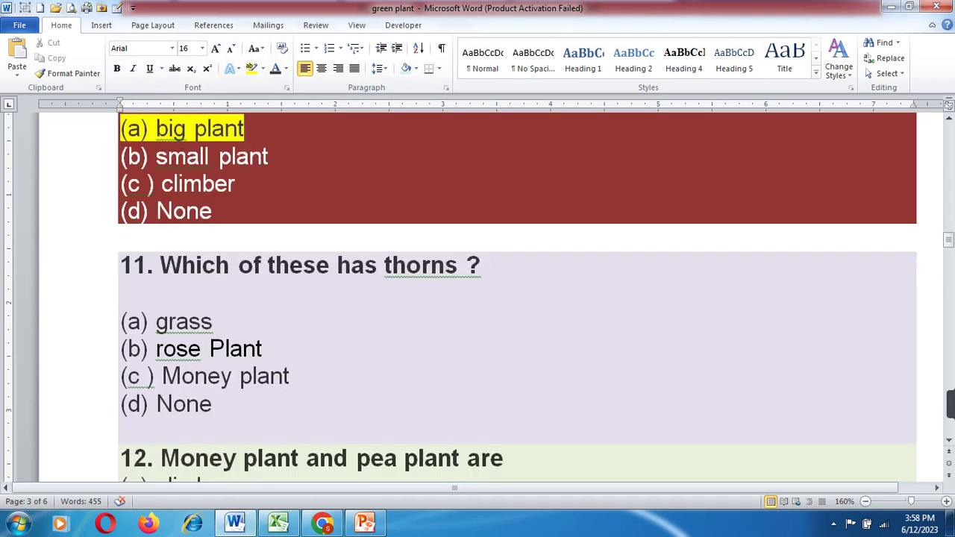
{"action": "scroll", "coordinate": [477, 299], "scroll_direction": "up", "scroll_amount": 15}
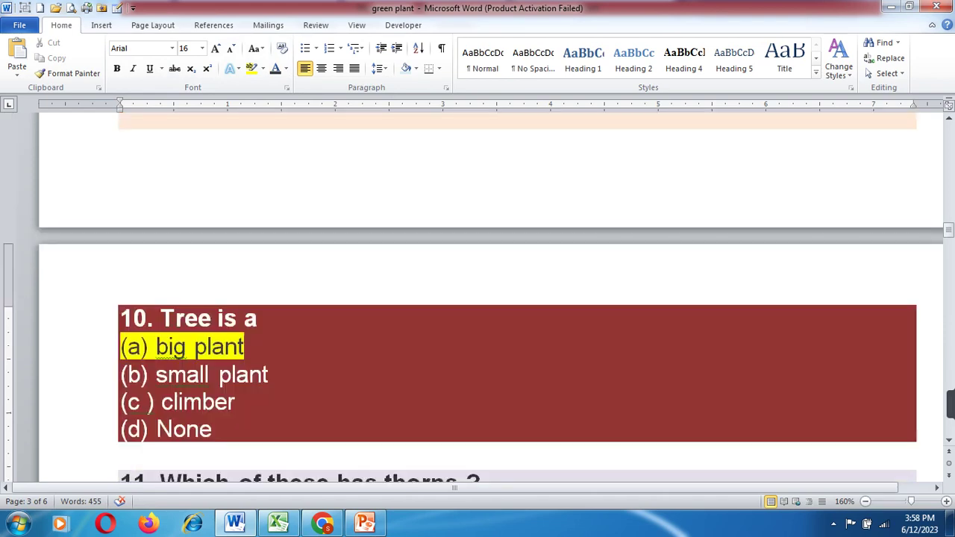
{"action": "scroll", "coordinate": [477, 298], "scroll_direction": "up", "scroll_amount": 10}
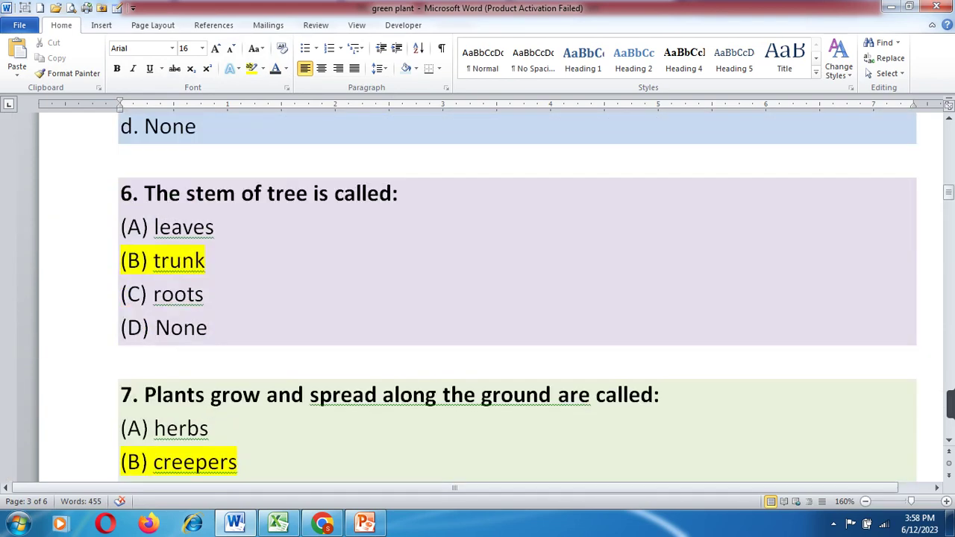
{"action": "scroll", "coordinate": [477, 299], "scroll_direction": "up", "scroll_amount": 5}
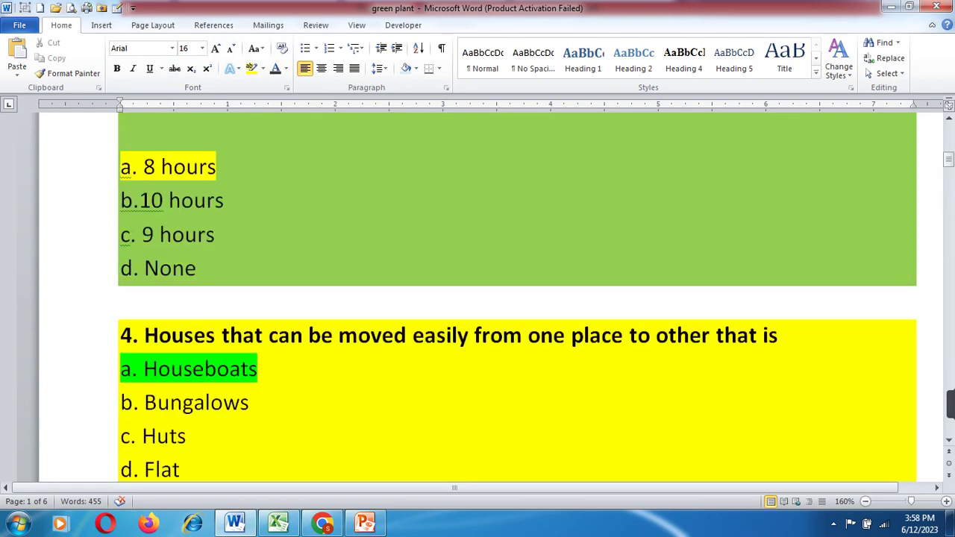
{"action": "scroll", "coordinate": [477, 298], "scroll_direction": "up", "scroll_amount": 4}
{"action": "scroll", "coordinate": [477, 298], "scroll_direction": "up", "scroll_amount": 5}
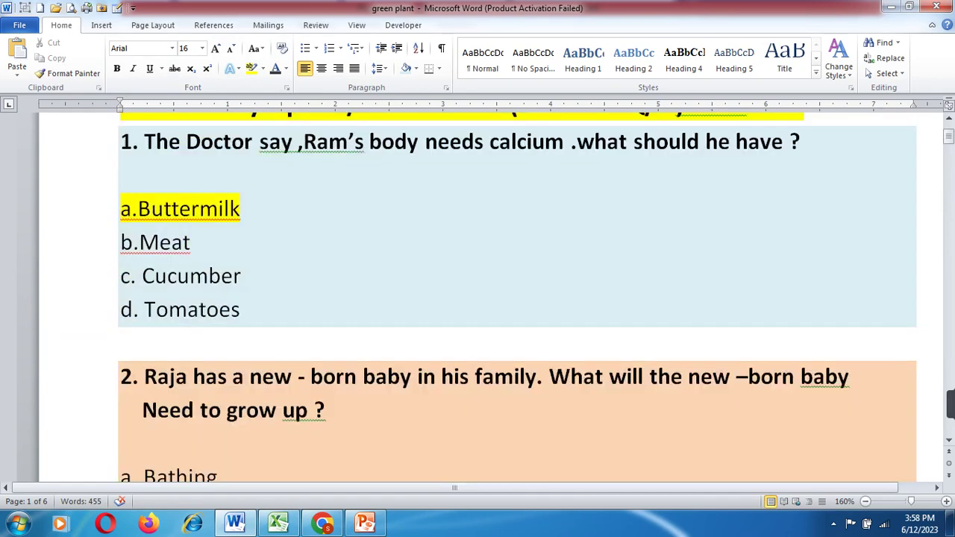
{"action": "scroll", "coordinate": [477, 299], "scroll_direction": "down", "scroll_amount": 3}
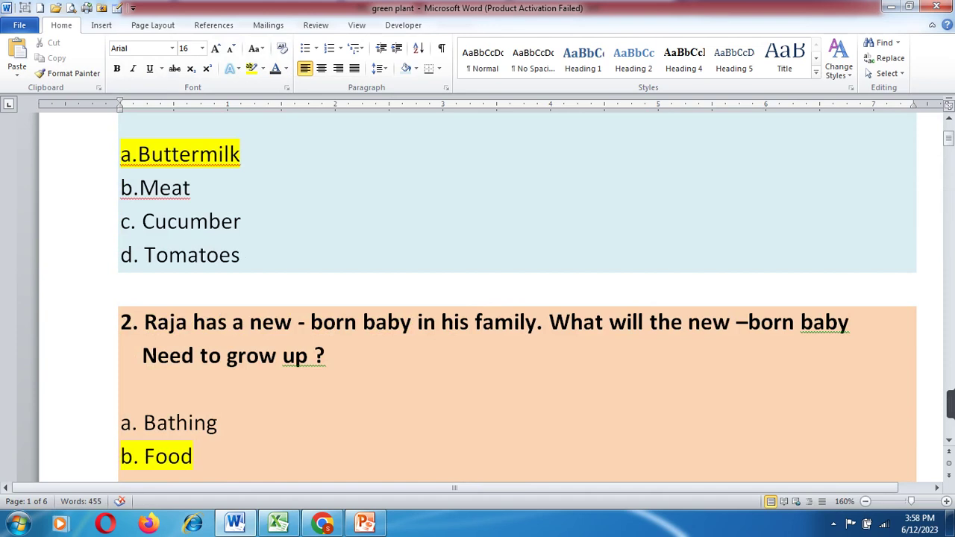
{"action": "scroll", "coordinate": [477, 298], "scroll_direction": "down", "scroll_amount": 1}
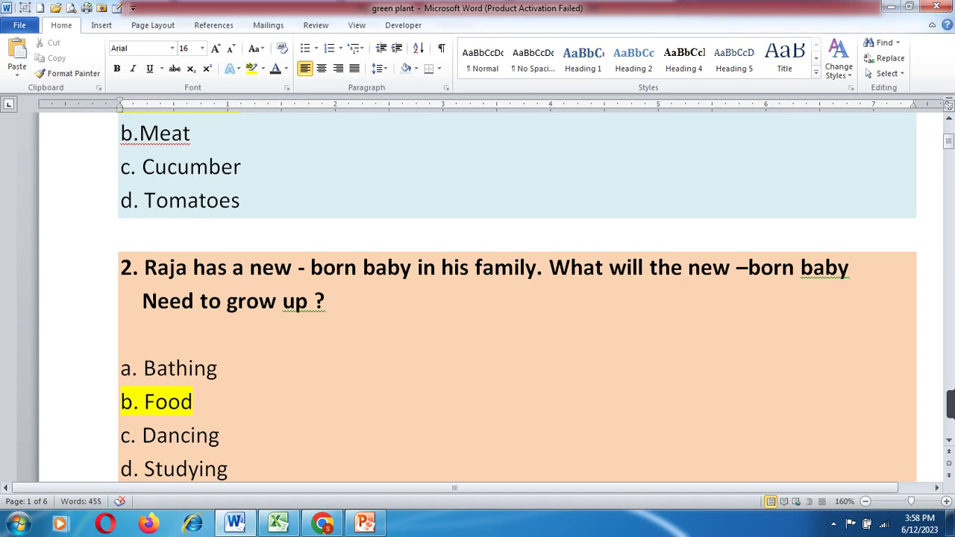
{"action": "scroll", "coordinate": [477, 299], "scroll_direction": "down", "scroll_amount": 4}
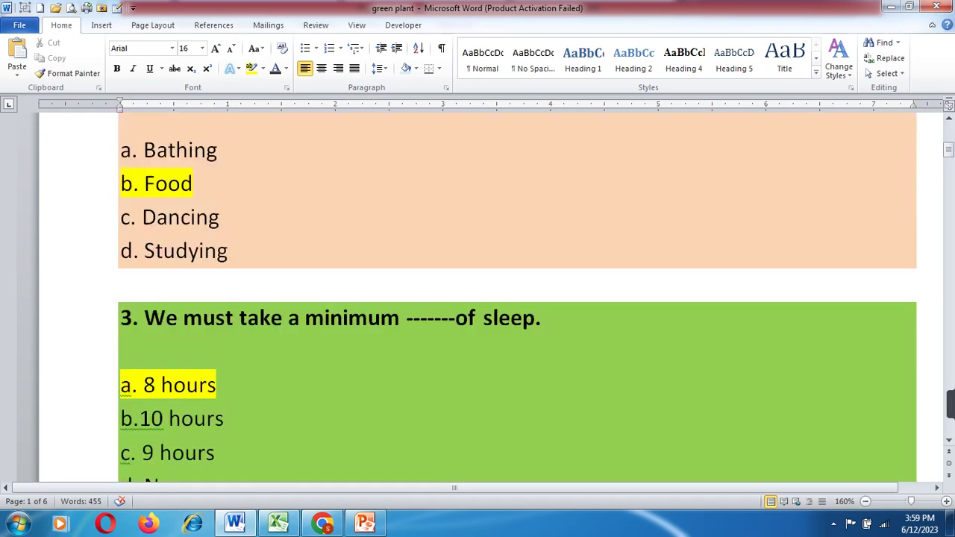
{"action": "scroll", "coordinate": [477, 299], "scroll_direction": "down", "scroll_amount": 6}
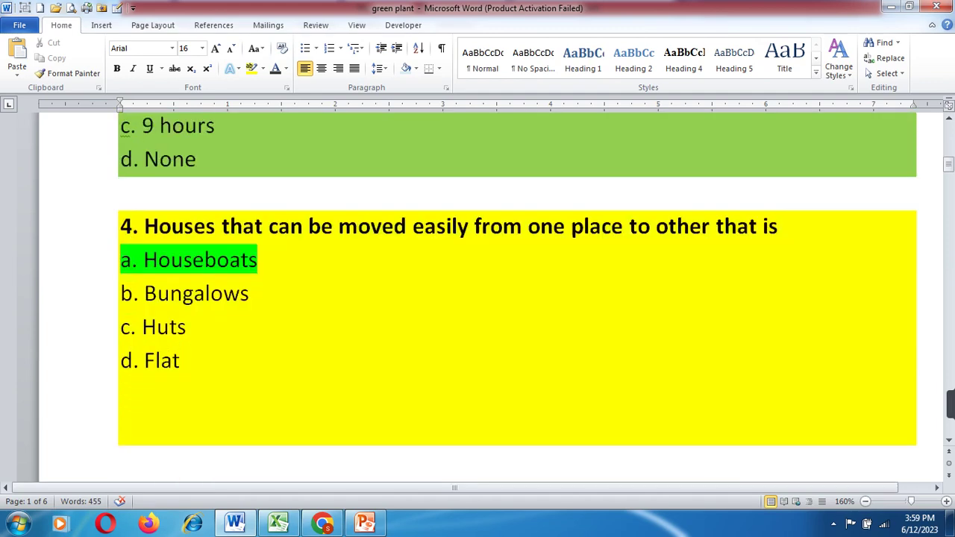
{"action": "scroll", "coordinate": [477, 298], "scroll_direction": "down", "scroll_amount": 6}
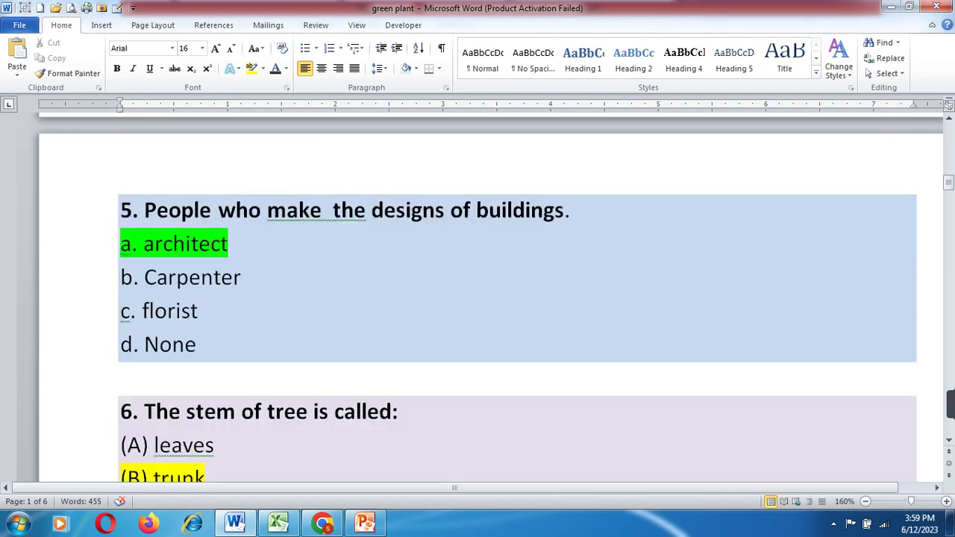
{"action": "scroll", "coordinate": [478, 299], "scroll_direction": "down", "scroll_amount": 9}
{"action": "scroll", "coordinate": [477, 299], "scroll_direction": "down", "scroll_amount": 3}
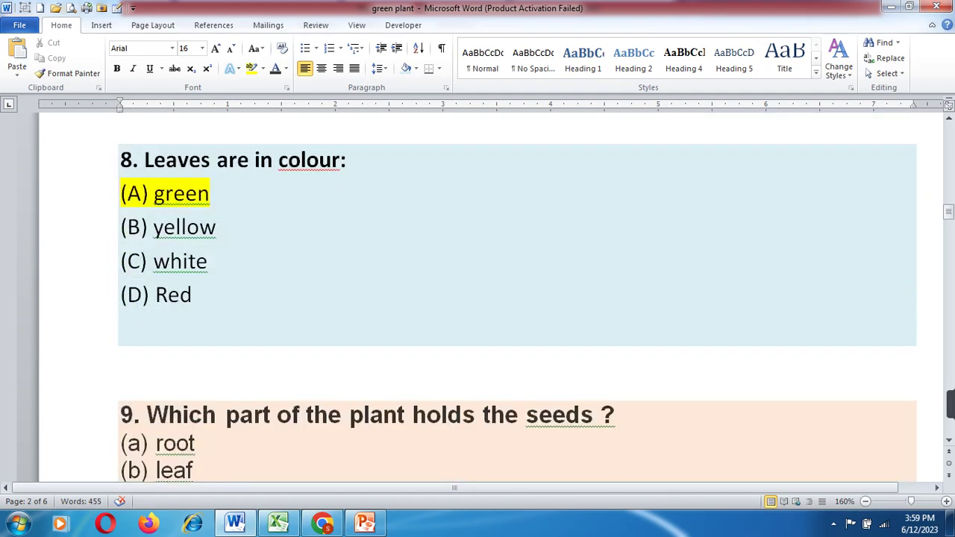
{"action": "scroll", "coordinate": [477, 298], "scroll_direction": "down", "scroll_amount": 11}
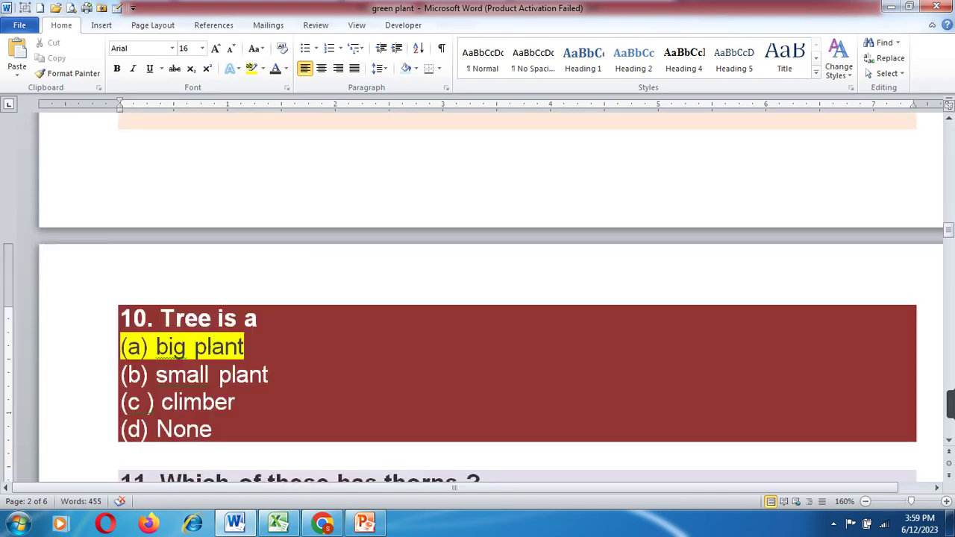
{"action": "scroll", "coordinate": [478, 298], "scroll_direction": "down", "scroll_amount": 2}
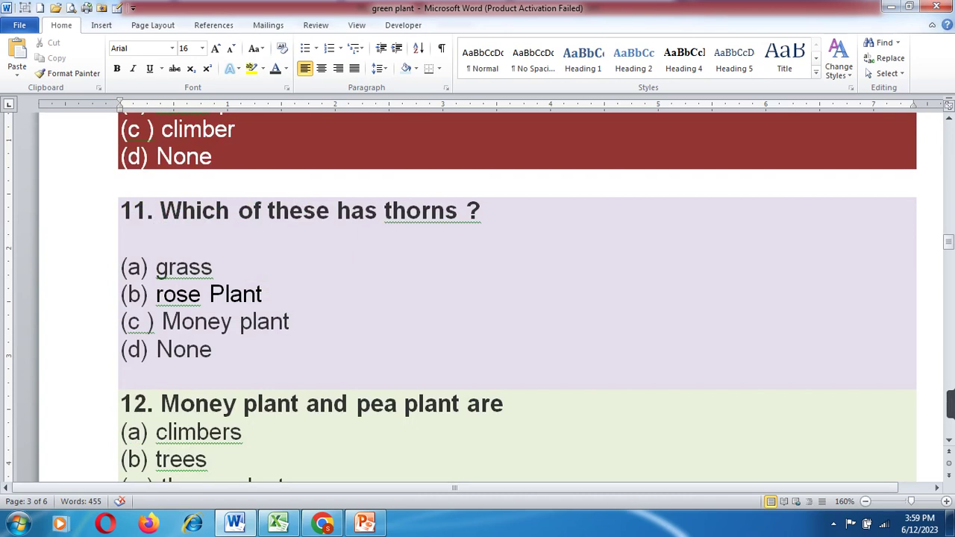
Step: Apply yellow highlight to '(b) rose Plant' (question 11) and '(a) climbers' (question 12)
{"action": "left_click_drag", "start_coordinate": [121, 294], "coordinate": [351, 294]}
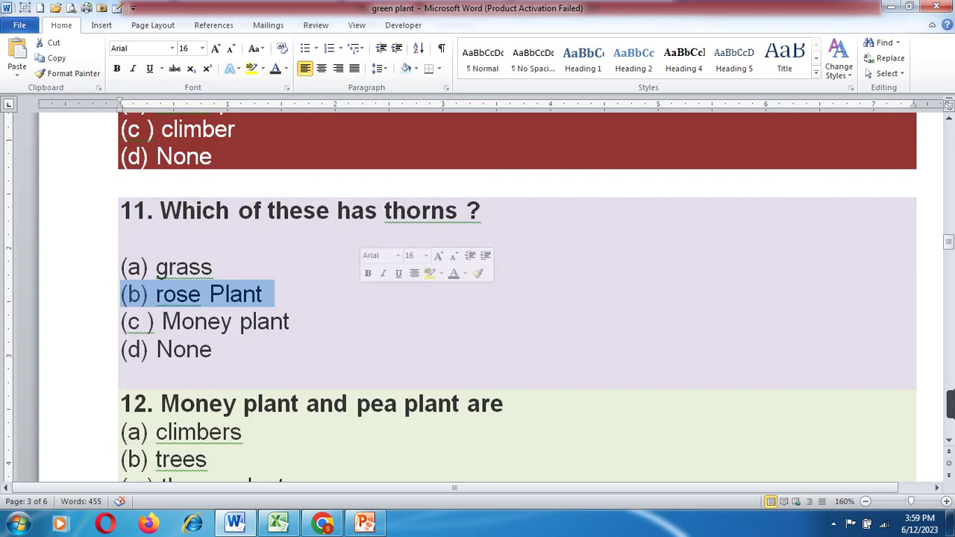
{"action": "left_click", "coordinate": [251, 68]}
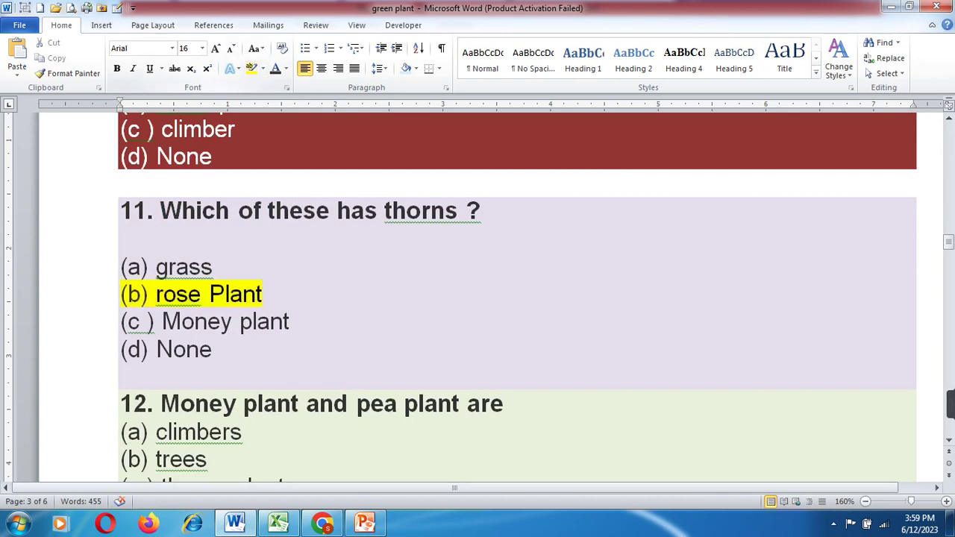
{"action": "scroll", "coordinate": [517, 299], "scroll_direction": "down", "scroll_amount": 3}
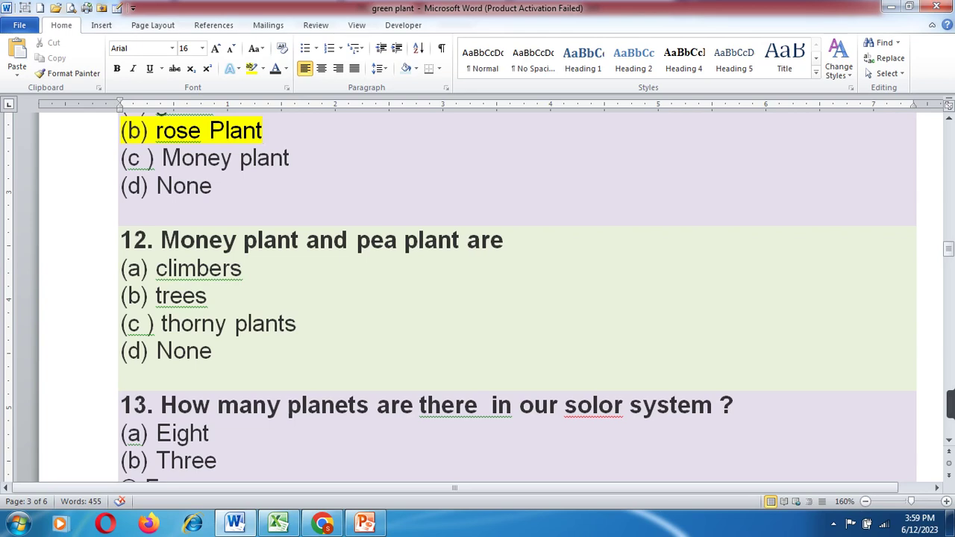
{"action": "left_click_drag", "start_coordinate": [121, 269], "coordinate": [254, 268]}
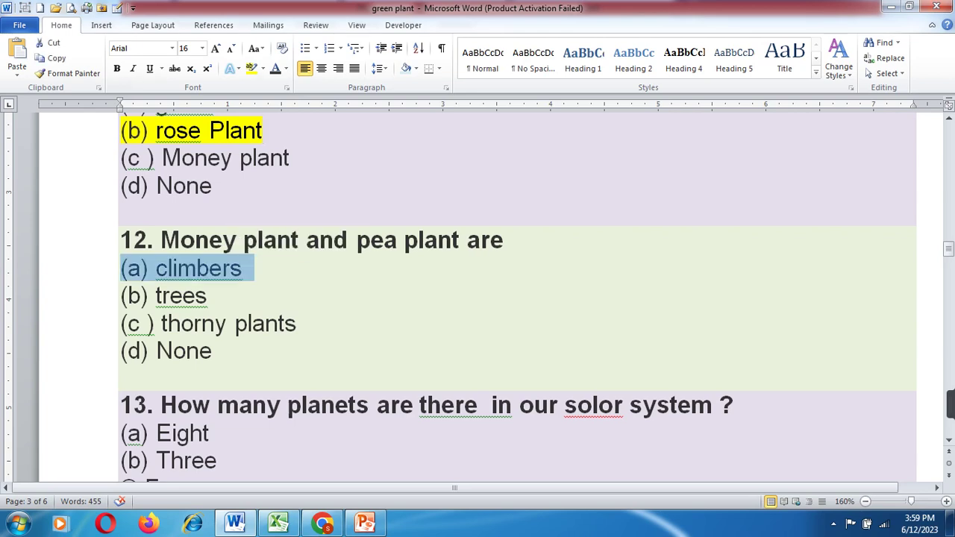
{"action": "left_click", "coordinate": [251, 68]}
{"action": "scroll", "coordinate": [516, 298], "scroll_direction": "down", "scroll_amount": 2}
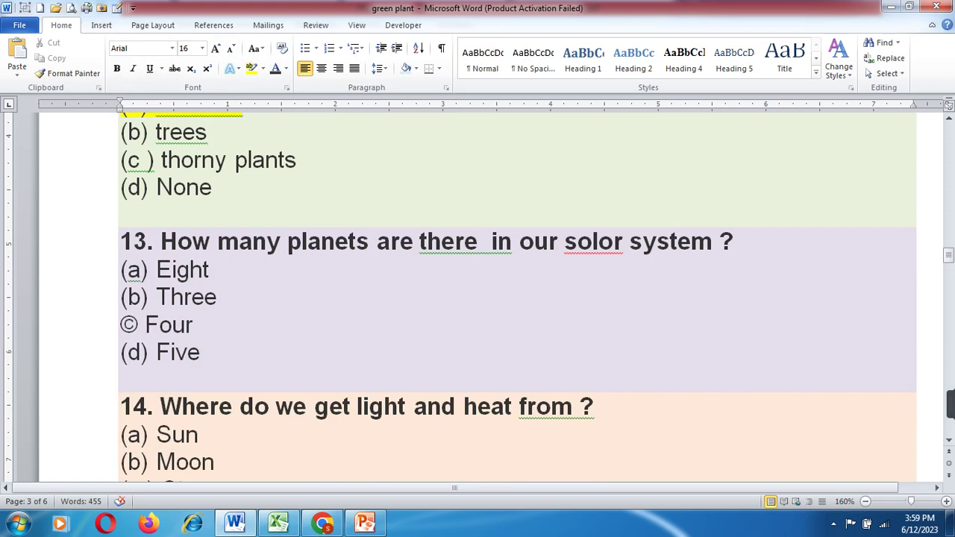
Step: Apply yellow highlight to '(a) Eight' (question 13) and '(a) Sun' (question 14)
{"action": "mouse_move", "coordinate": [129, 325]}
{"action": "left_click_drag", "start_coordinate": [121, 269], "coordinate": [222, 269]}
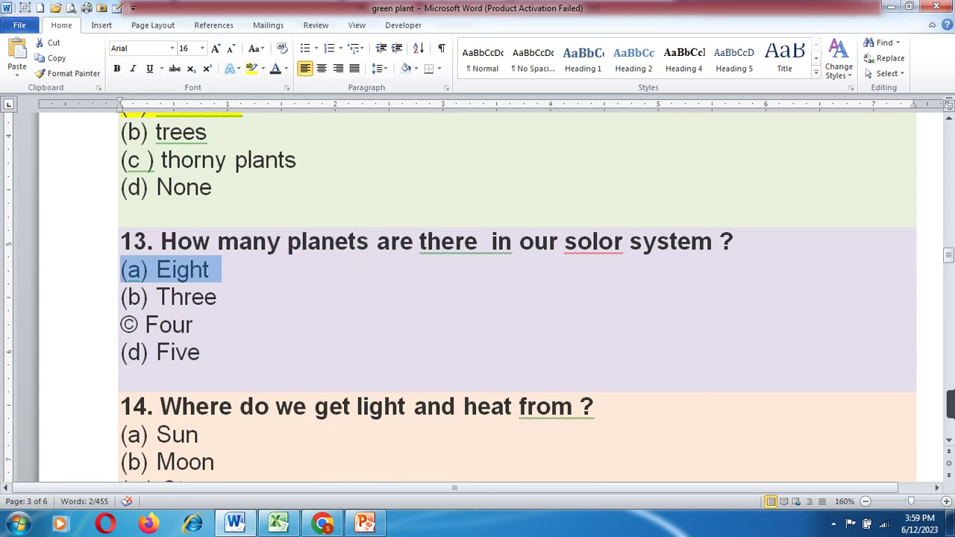
{"action": "left_click", "coordinate": [251, 68]}
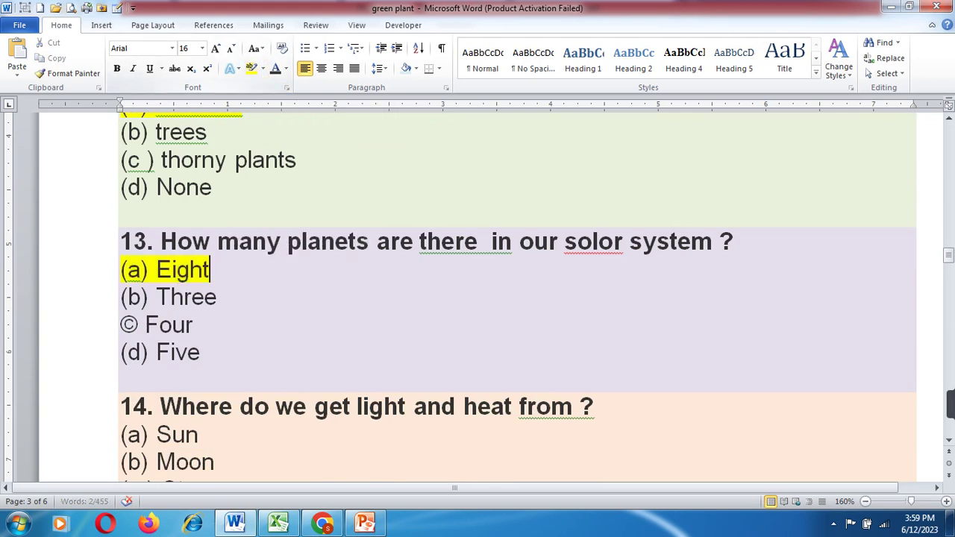
{"action": "scroll", "coordinate": [477, 299], "scroll_direction": "down", "scroll_amount": 2}
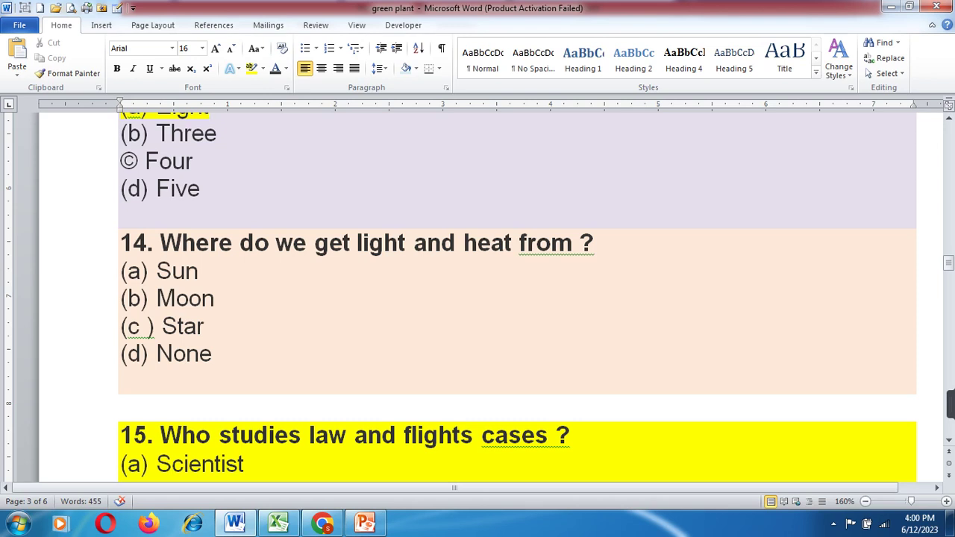
{"action": "triple_click", "coordinate": [176, 271]}
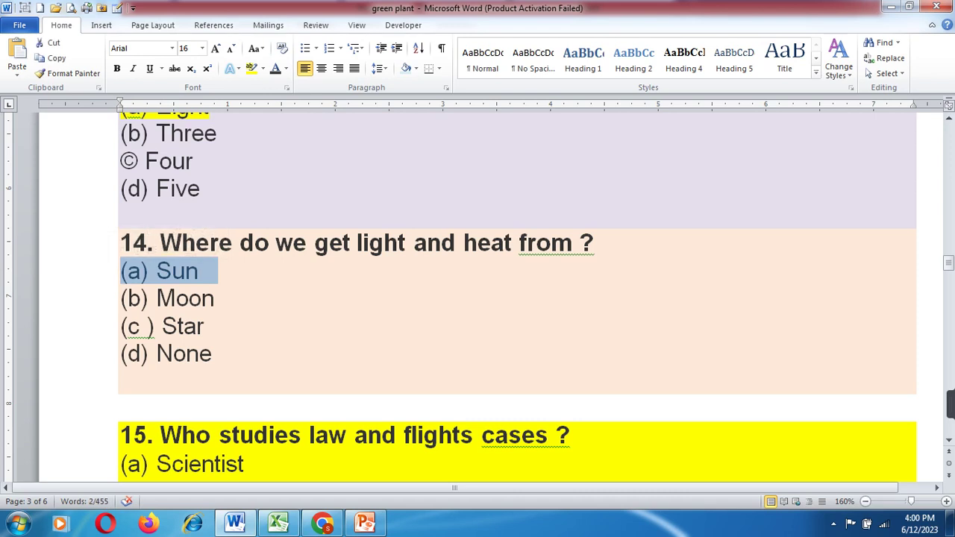
{"action": "left_click", "coordinate": [251, 68]}
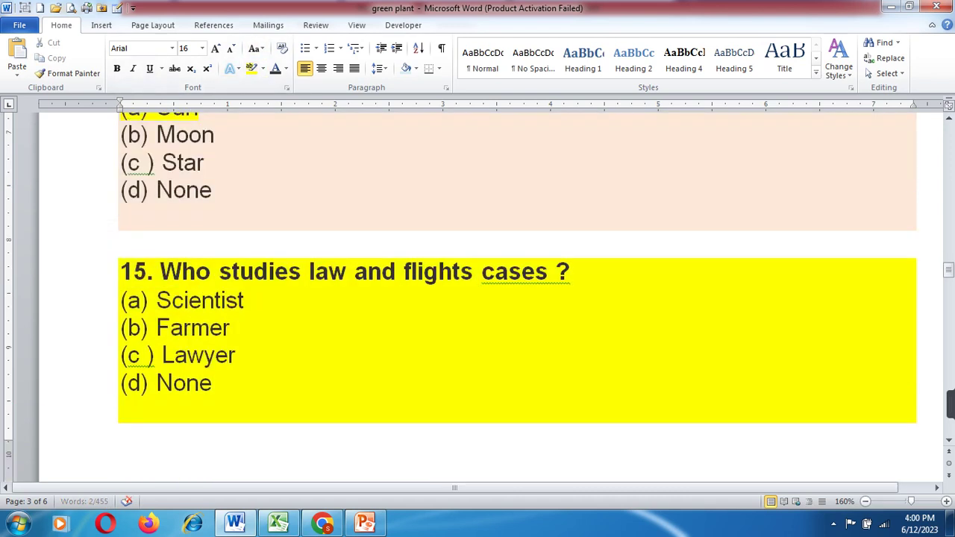
{"action": "scroll", "coordinate": [515, 298], "scroll_direction": "down", "scroll_amount": 2}
{"action": "scroll", "coordinate": [515, 298], "scroll_direction": "down", "scroll_amount": 1}
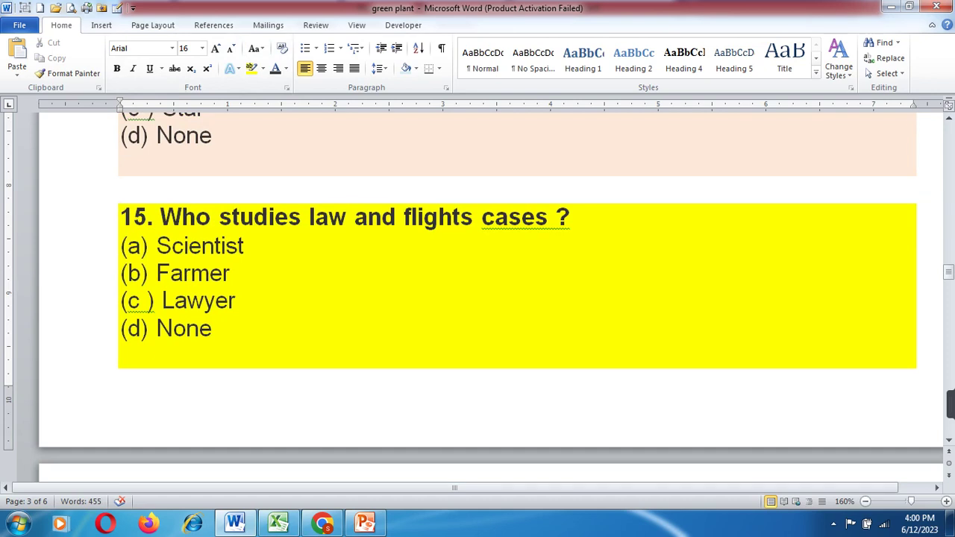
Step: Mark the '(c ) Lawyer' answer line of question 15 with a Bright Green highlight
{"action": "left_click_drag", "start_coordinate": [121, 300], "coordinate": [242, 300]}
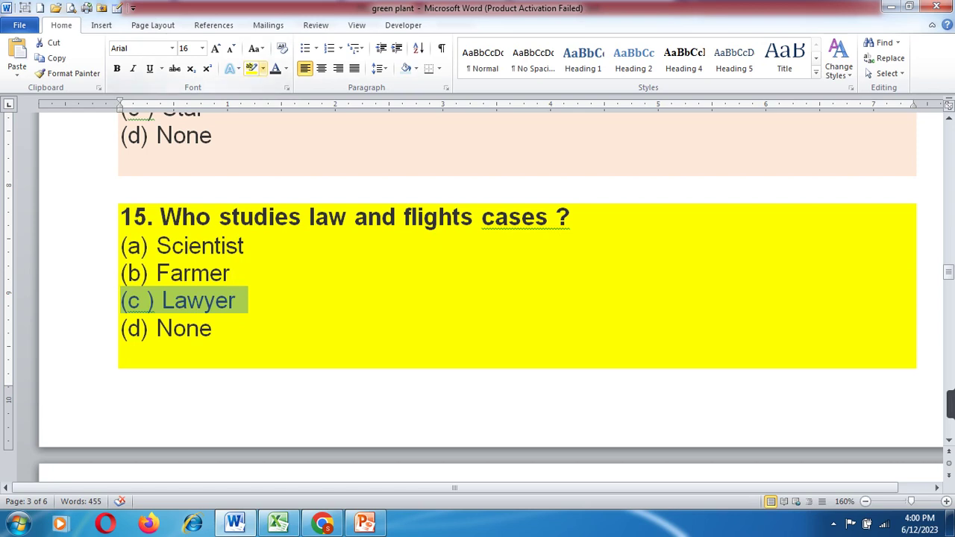
{"action": "left_click", "coordinate": [262, 68]}
{"action": "left_click", "coordinate": [277, 88]}
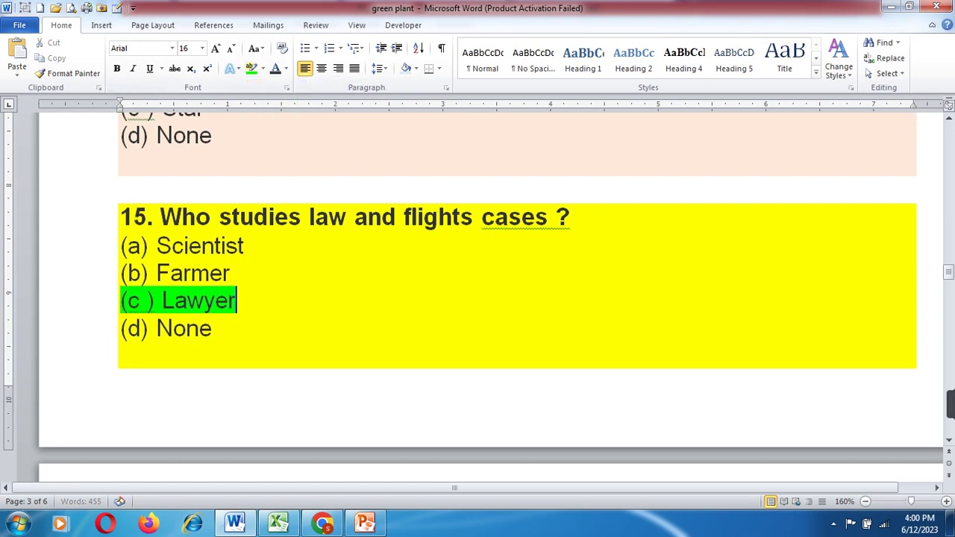
{"action": "scroll", "coordinate": [477, 298], "scroll_direction": "down", "scroll_amount": 5}
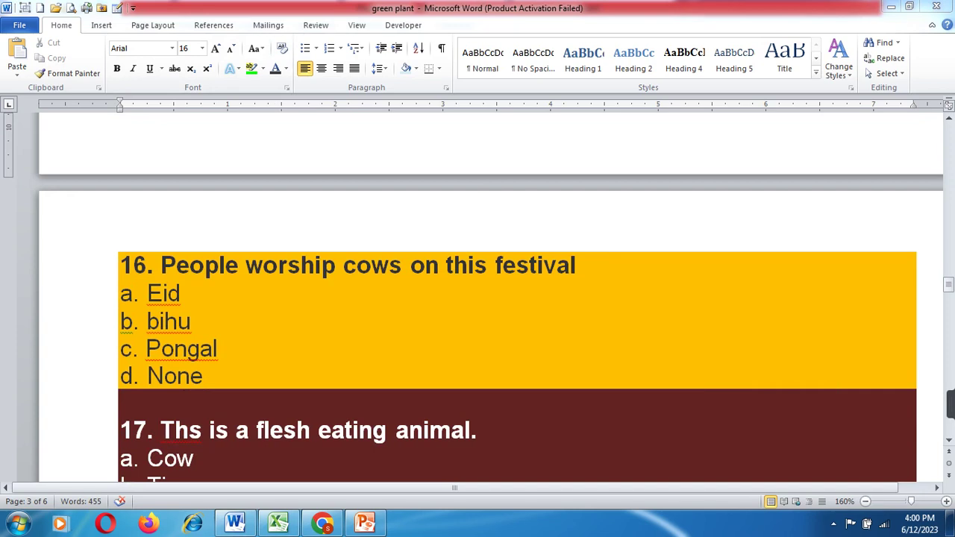
Step: Highlight 'c. Pongal' in green and correct 'Ths' to 'This' in question 17
{"action": "left_click_drag", "start_coordinate": [120, 348], "coordinate": [218, 348]}
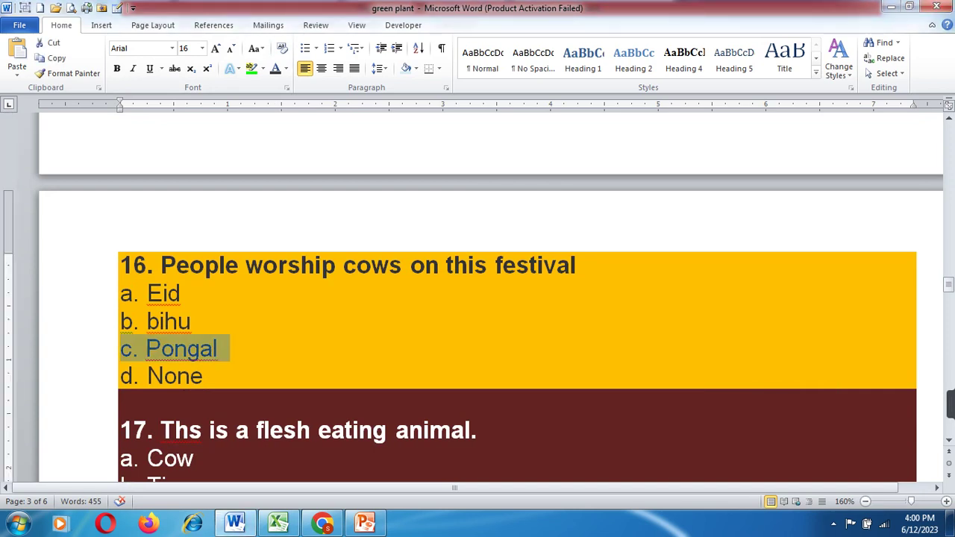
{"action": "left_click", "coordinate": [252, 68]}
{"action": "scroll", "coordinate": [488, 278], "scroll_direction": "down", "scroll_amount": 4}
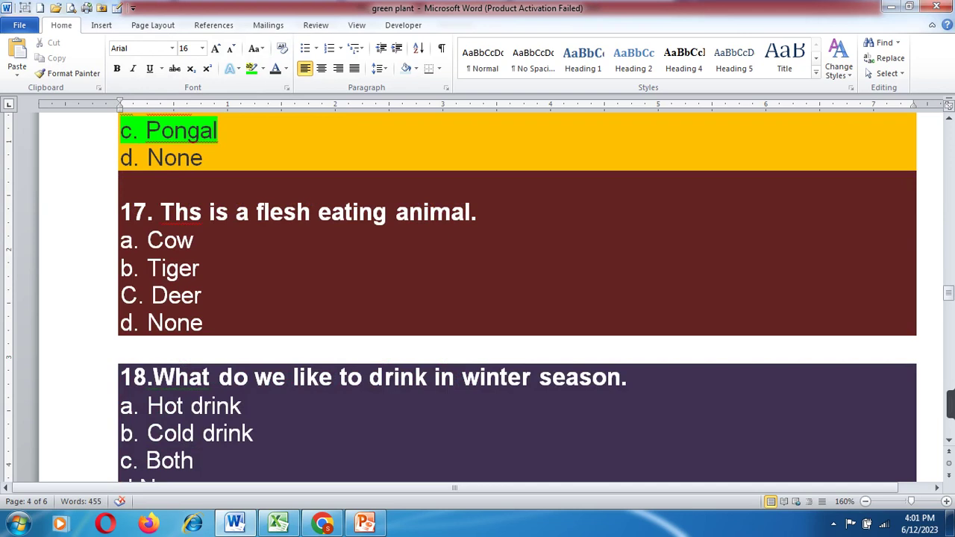
{"action": "left_click", "coordinate": [189, 213]}
{"action": "type", "text": "i"}
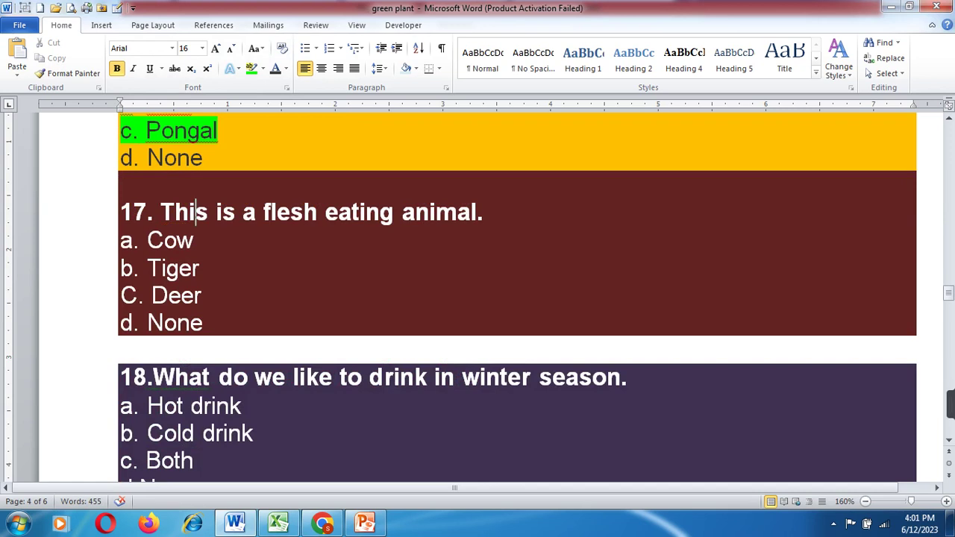
Step: Highlight 'b. Tiger' for question 17 and 'a. Hot drink' for question 18 in green
{"action": "triple_click", "coordinate": [161, 240]}
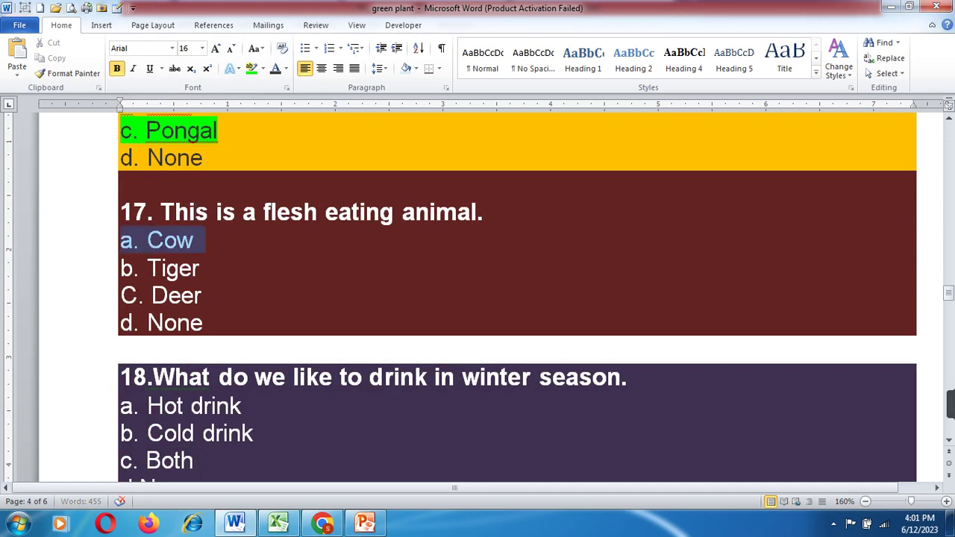
{"action": "triple_click", "coordinate": [161, 269]}
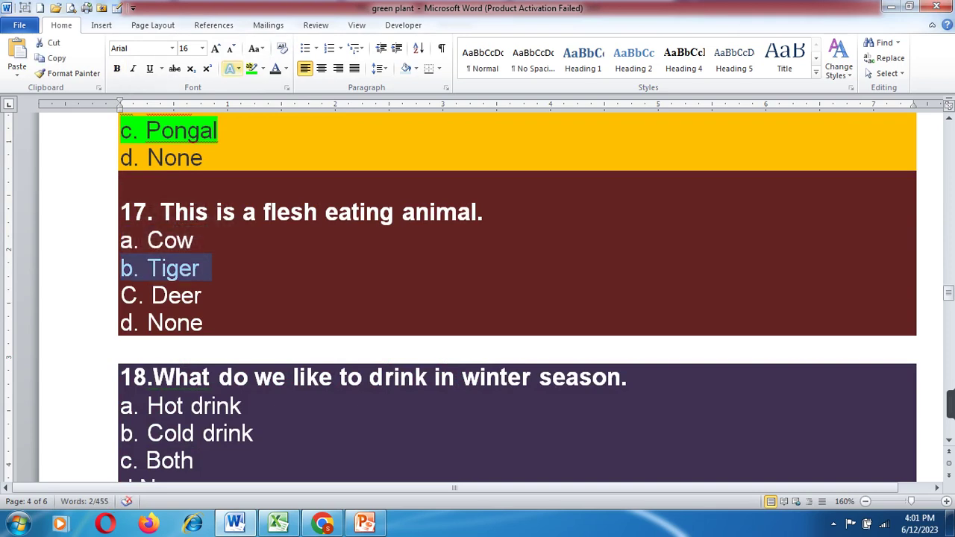
{"action": "left_click", "coordinate": [251, 67]}
{"action": "scroll", "coordinate": [517, 298], "scroll_direction": "down", "scroll_amount": 3}
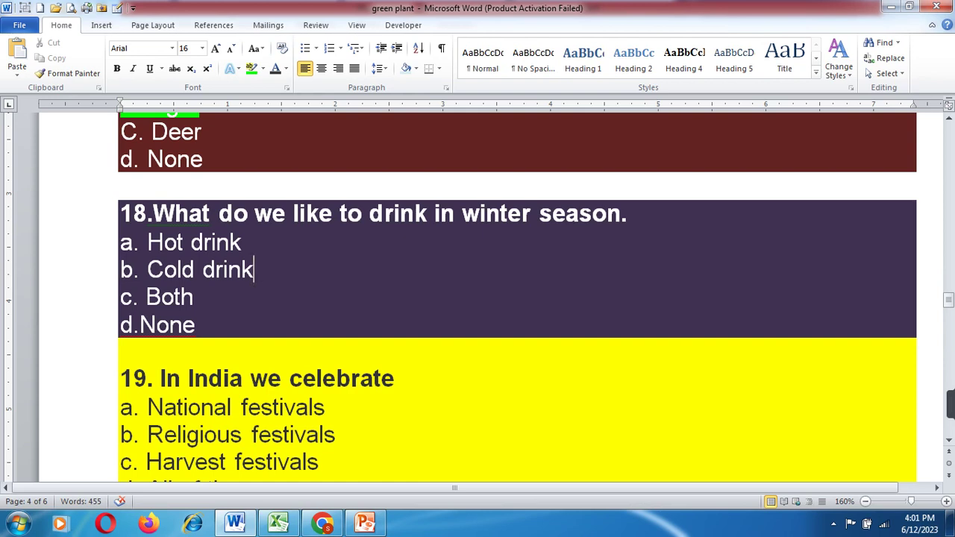
{"action": "left_click", "coordinate": [120, 241]}
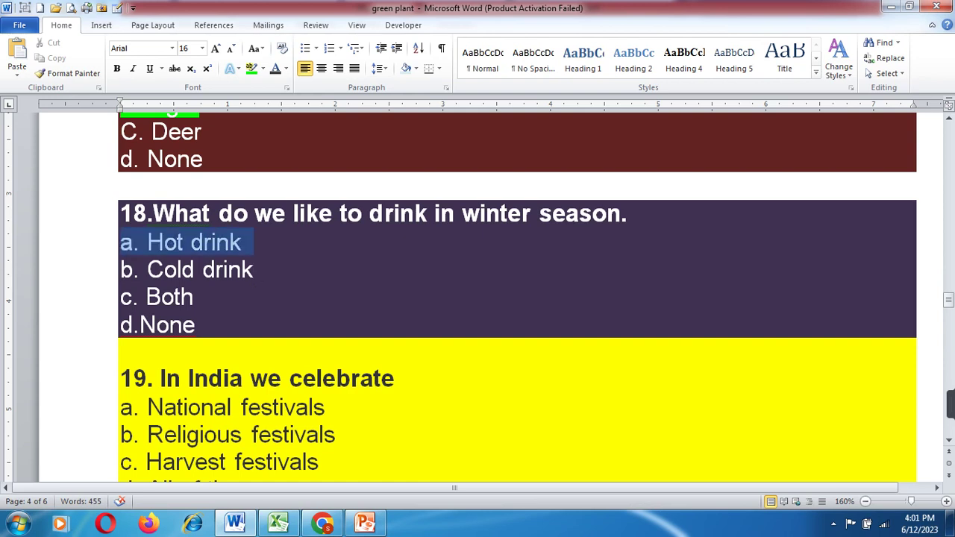
{"action": "left_click", "coordinate": [251, 68]}
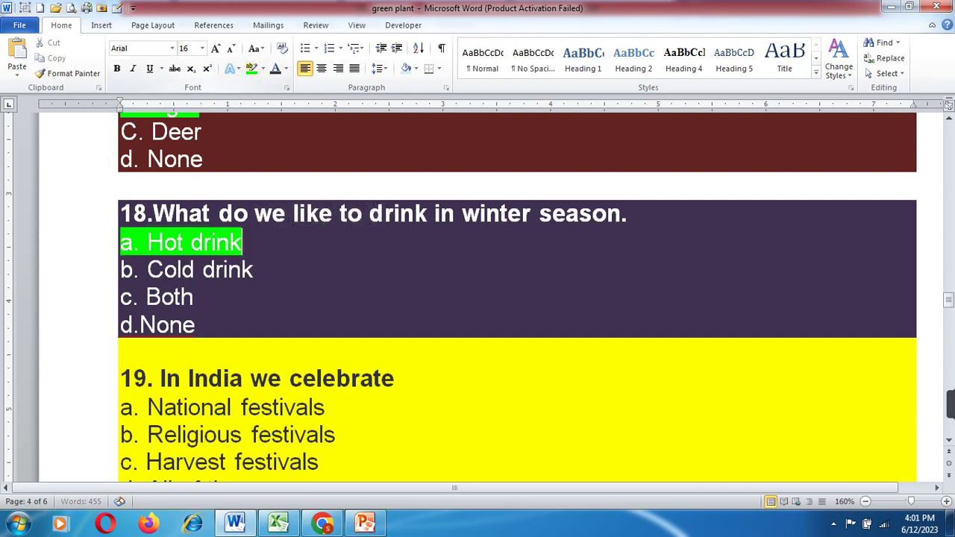
{"action": "left_click", "coordinate": [325, 406]}
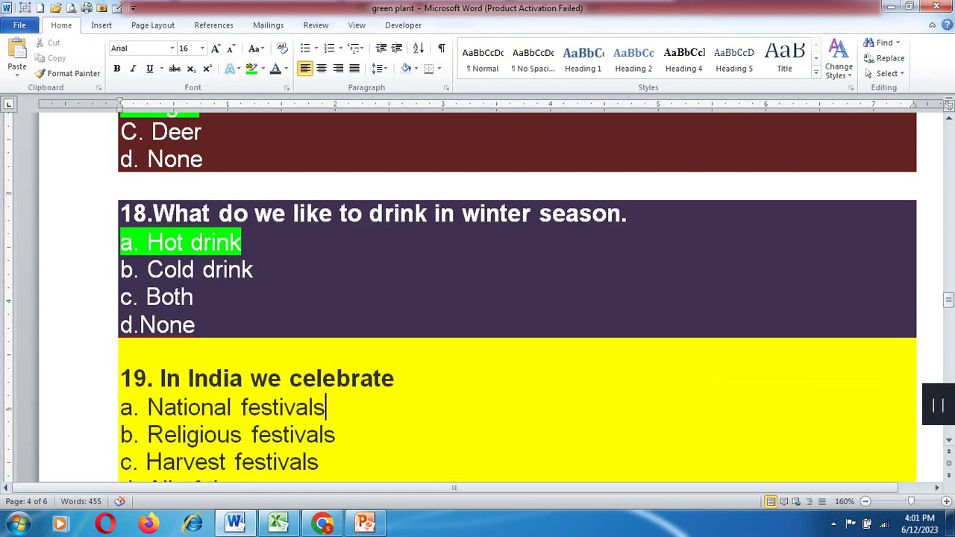
Step: Mark question 19's 'd. All of these' in bright green, then scroll down toward question 20
{"action": "scroll", "coordinate": [477, 298], "scroll_direction": "down", "scroll_amount": 1}
{"action": "scroll", "coordinate": [477, 298], "scroll_direction": "down", "scroll_amount": 1}
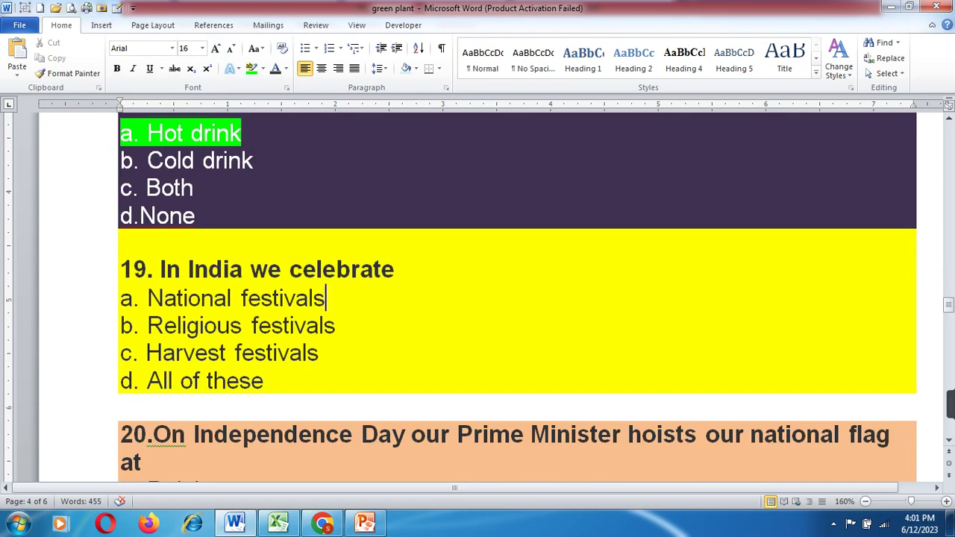
{"action": "triple_click", "coordinate": [191, 381]}
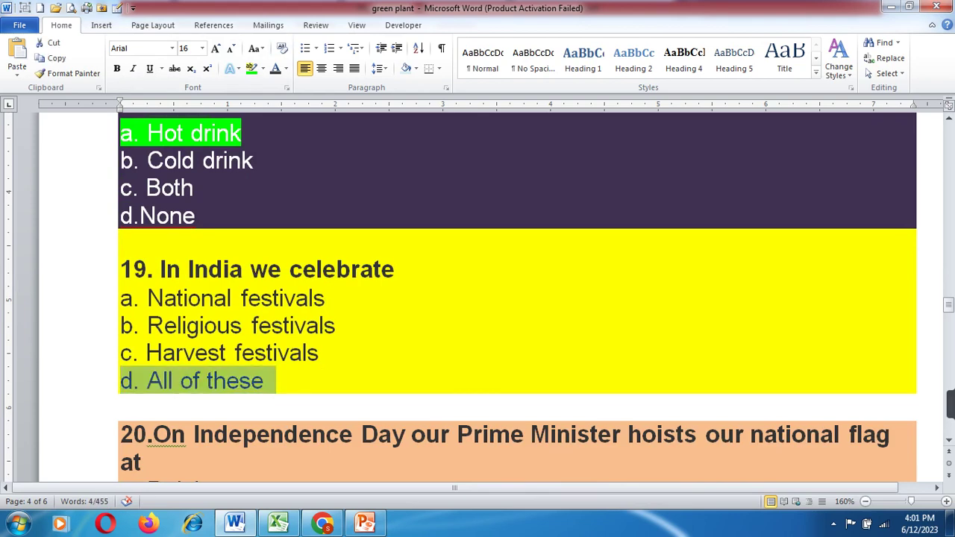
{"action": "left_click", "coordinate": [251, 68]}
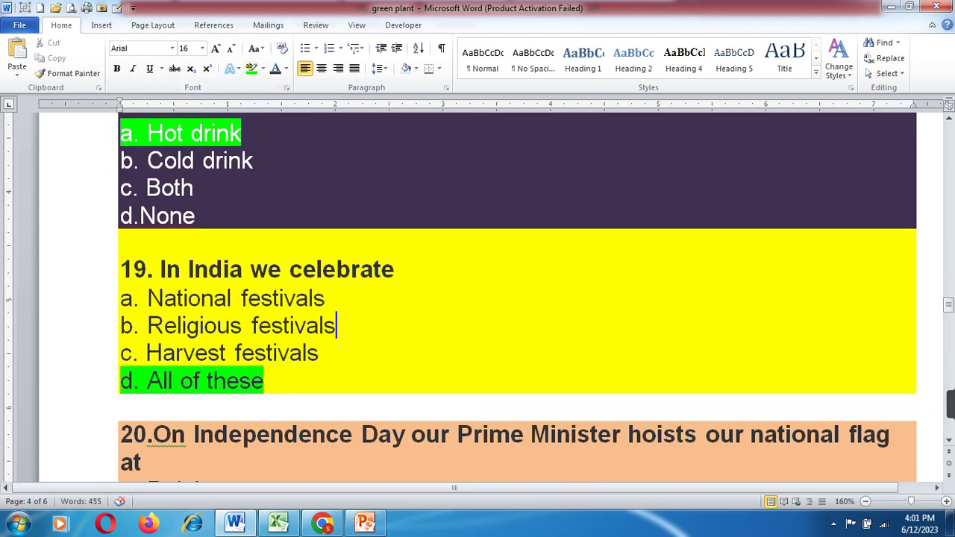
{"action": "scroll", "coordinate": [517, 298], "scroll_direction": "down", "scroll_amount": 3}
{"action": "scroll", "coordinate": [517, 298], "scroll_direction": "down", "scroll_amount": 1}
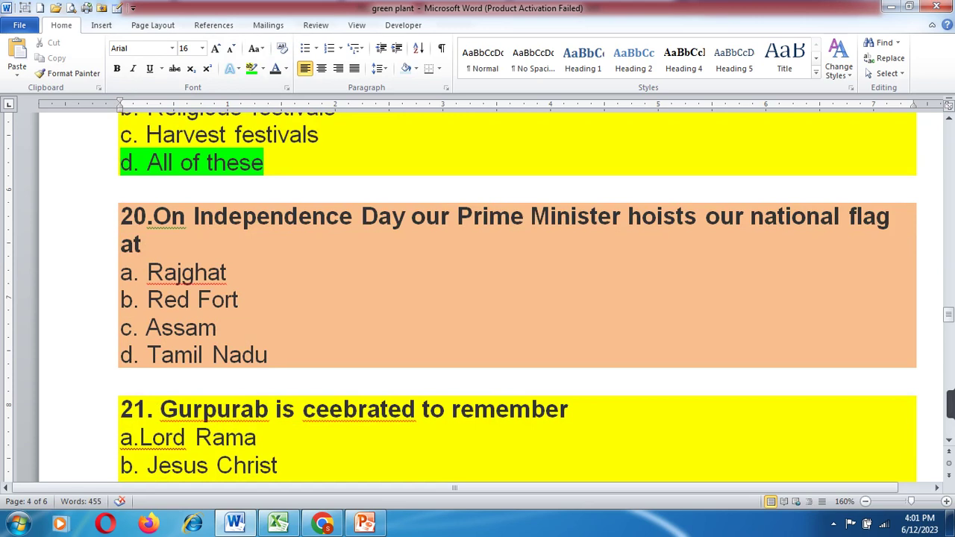
Step: Apply green highlighting to 'a. Rajghat' and 'b. Red Fort' under question 20
{"action": "left_click_drag", "start_coordinate": [120, 273], "coordinate": [238, 272]}
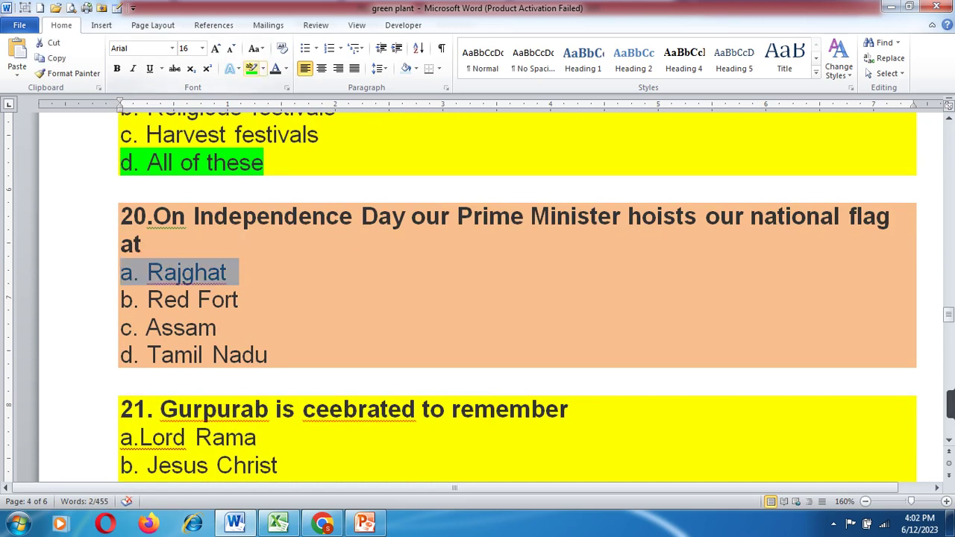
{"action": "left_click", "coordinate": [251, 67]}
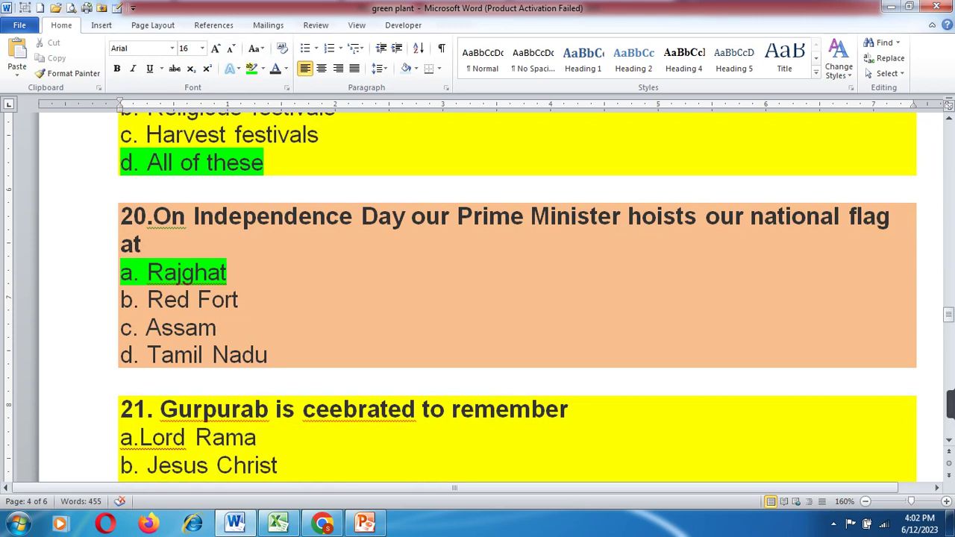
{"action": "left_click_drag", "start_coordinate": [121, 300], "coordinate": [252, 299]}
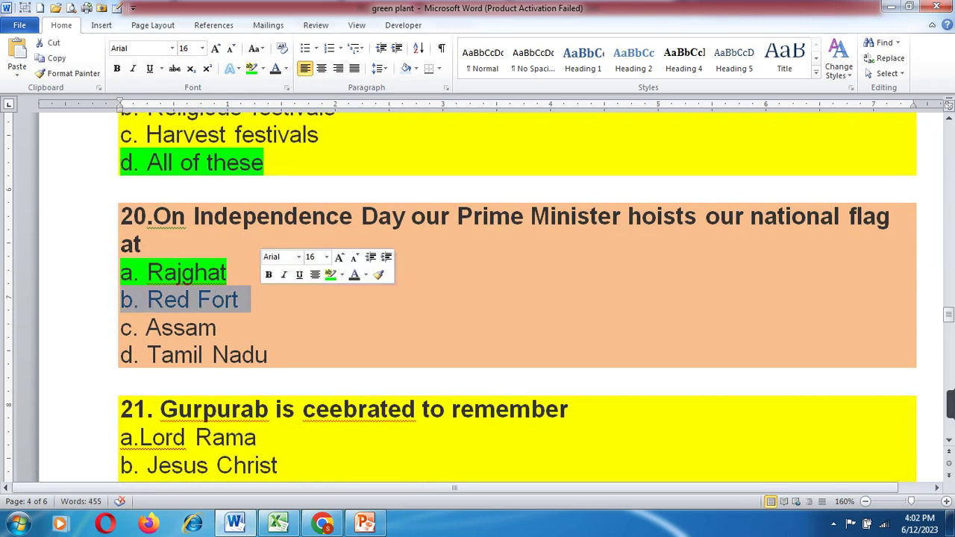
{"action": "left_click", "coordinate": [252, 68]}
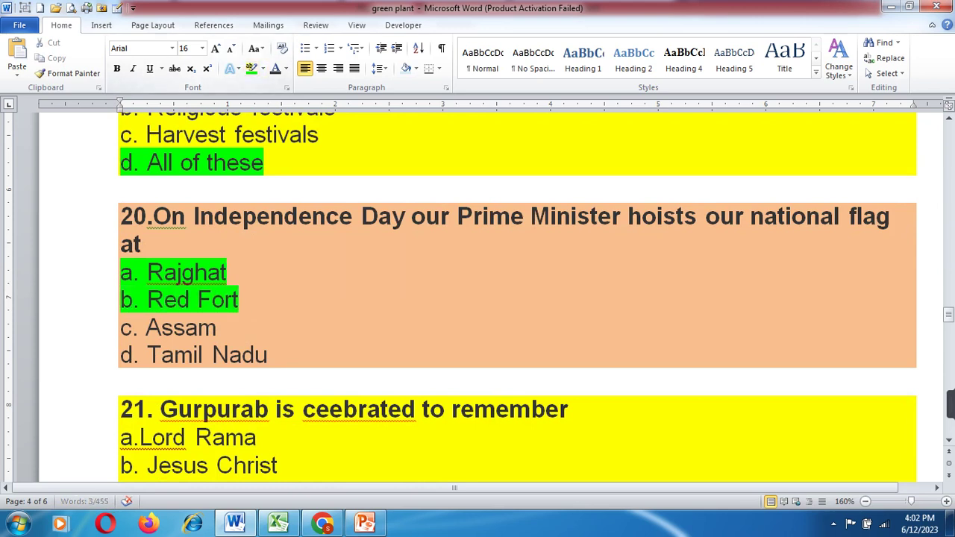
Step: Remove the highlight from 'a. Rajghat' with No Color, leaving only 'b. Red Fort' marked
{"action": "left_click", "coordinate": [228, 272]}
{"action": "left_click_drag", "start_coordinate": [227, 273], "coordinate": [120, 272]}
{"action": "left_click", "coordinate": [262, 67]}
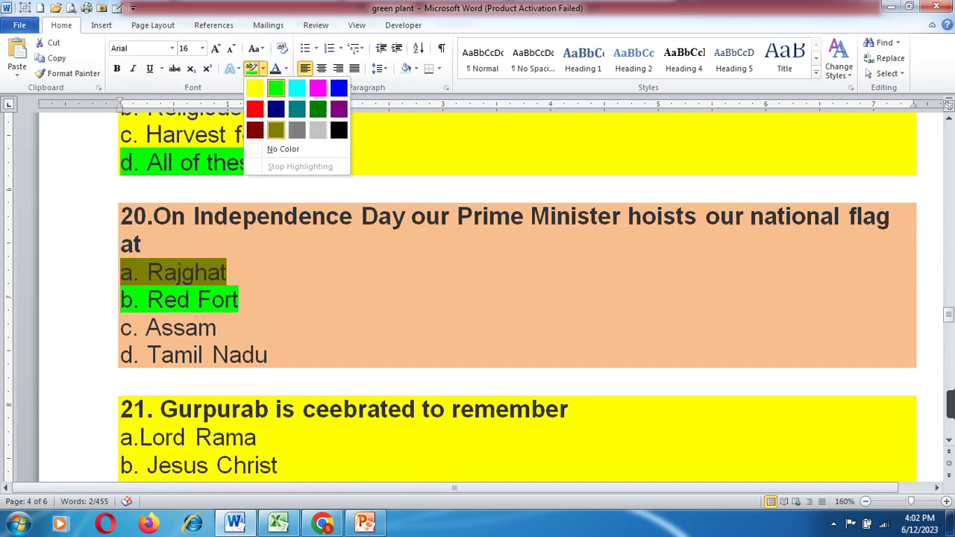
{"action": "left_click", "coordinate": [281, 147]}
{"action": "left_click", "coordinate": [239, 299]}
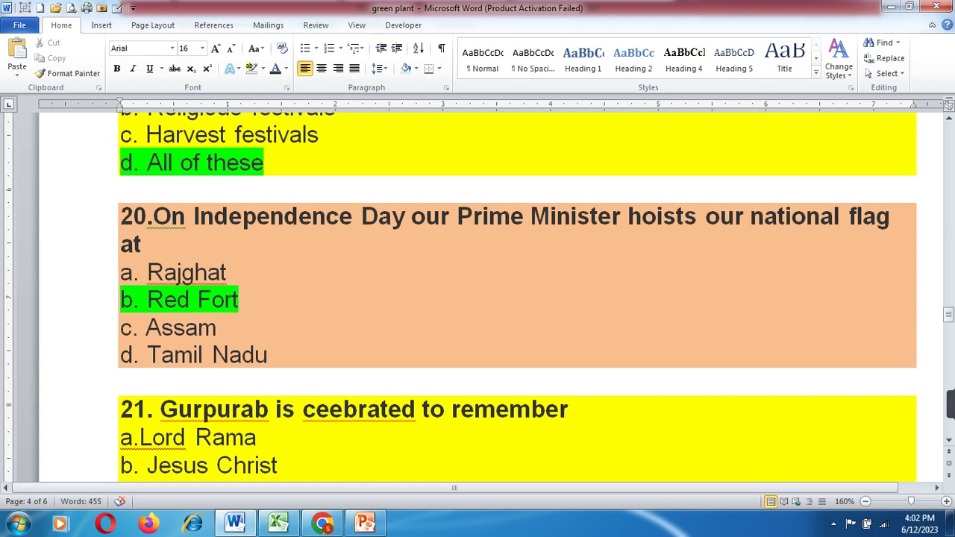
Step: Select 'c. Sikh gurus' under question 21 and apply green from the highlight colour list
{"action": "scroll", "coordinate": [478, 298], "scroll_direction": "down", "scroll_amount": 3}
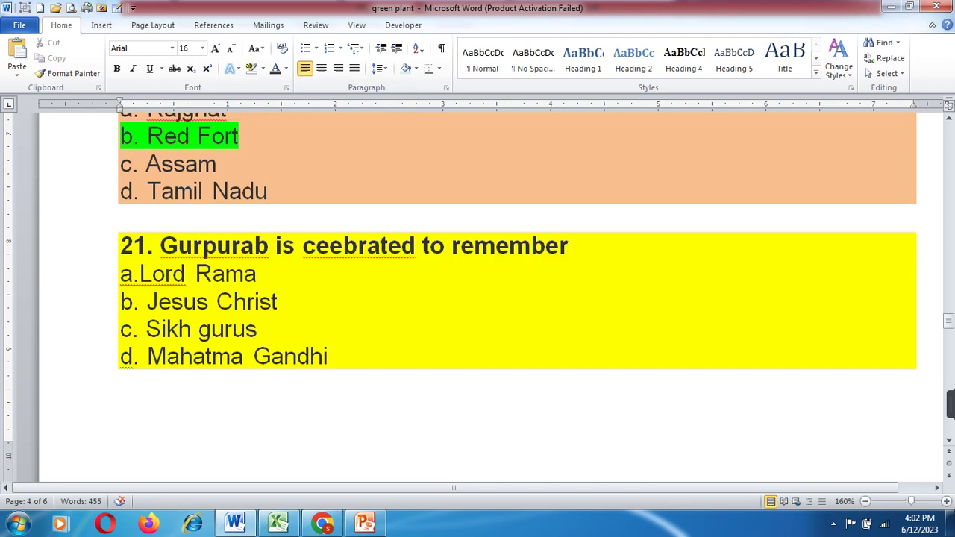
{"action": "left_click_drag", "start_coordinate": [120, 328], "coordinate": [270, 329]}
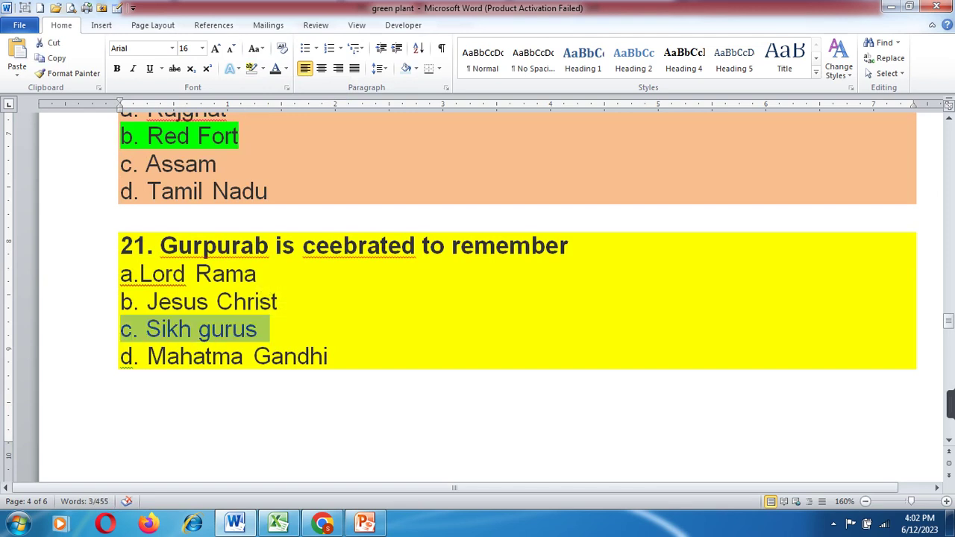
{"action": "left_click", "coordinate": [257, 329]}
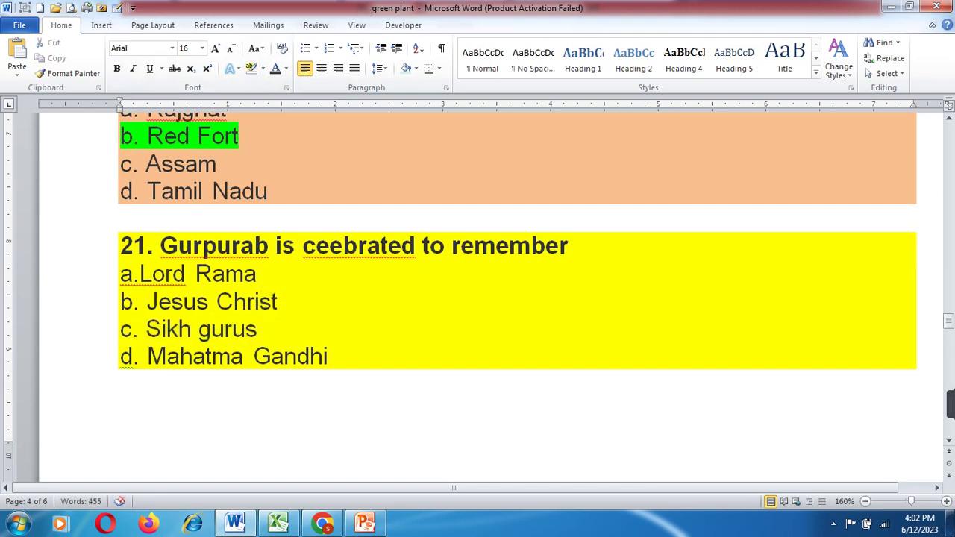
{"action": "left_click_drag", "start_coordinate": [120, 329], "coordinate": [270, 329]}
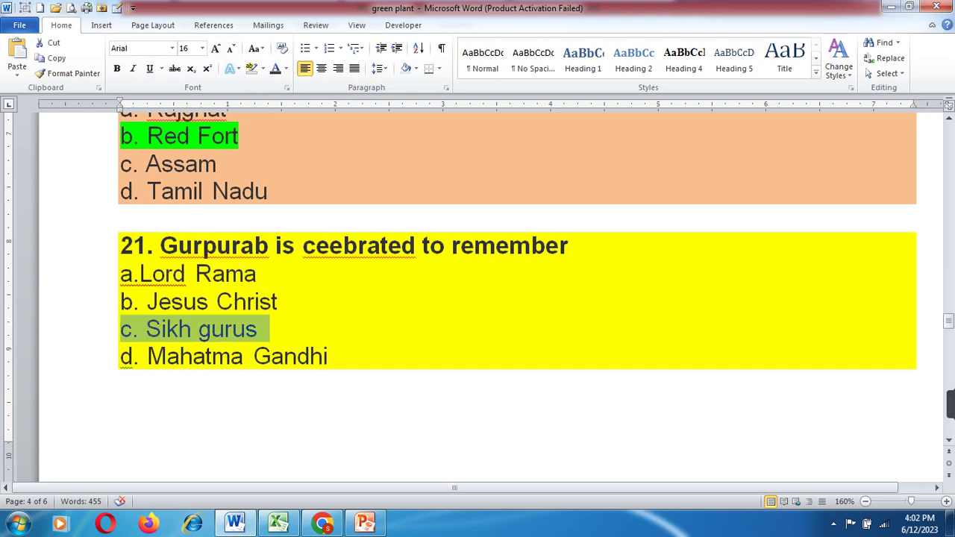
{"action": "left_click", "coordinate": [262, 67]}
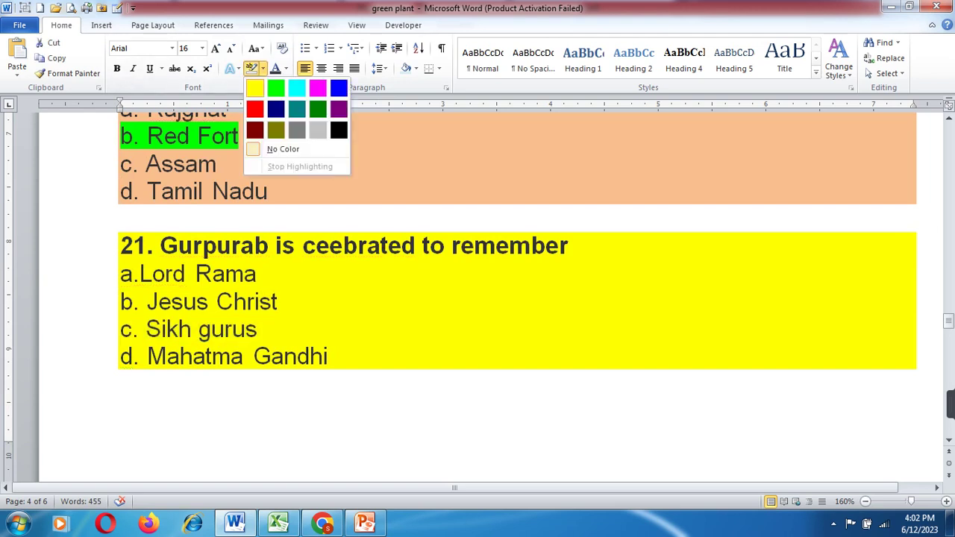
{"action": "left_click", "coordinate": [275, 88]}
Step: Highlight 'a. Bihu' in green as question 22's answer
{"action": "scroll", "coordinate": [477, 299], "scroll_direction": "down", "scroll_amount": 5}
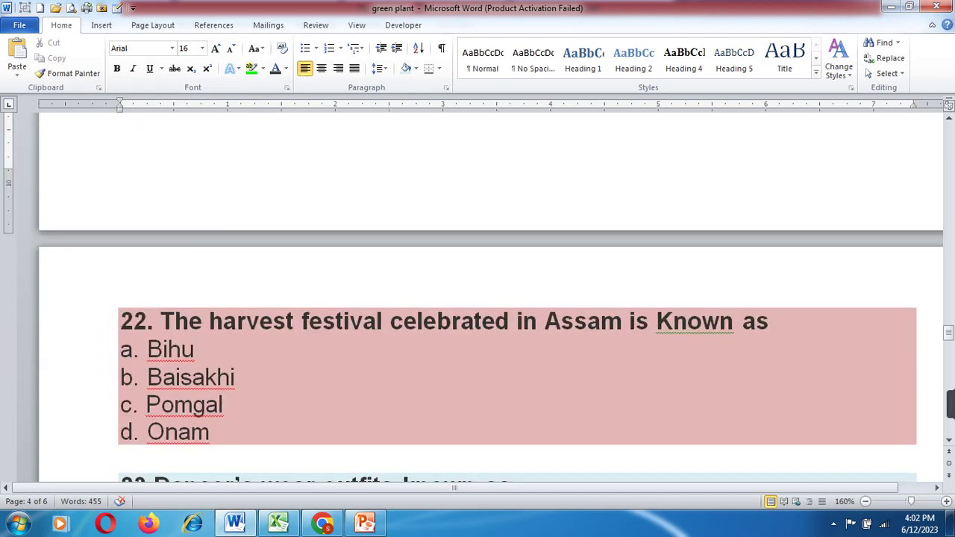
{"action": "scroll", "coordinate": [478, 299], "scroll_direction": "down", "scroll_amount": 3}
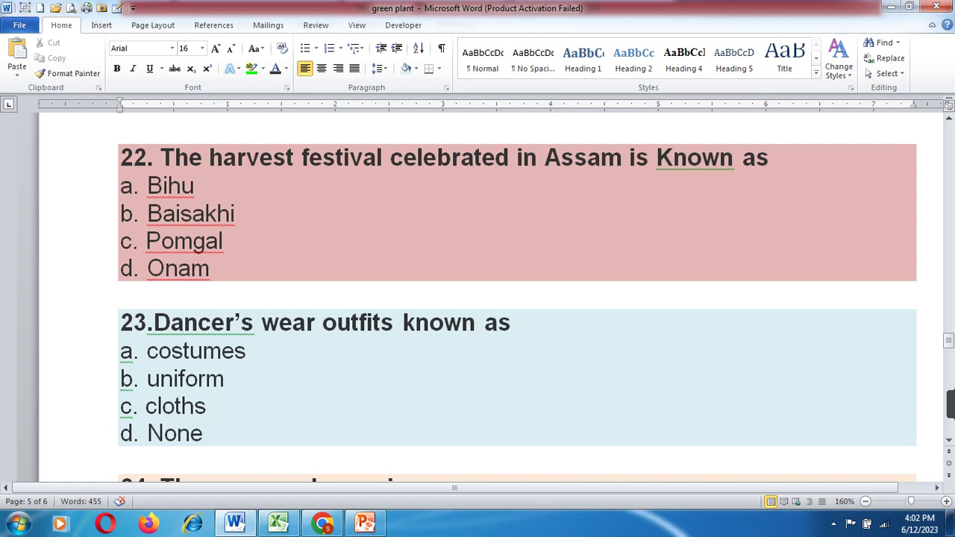
{"action": "triple_click", "coordinate": [171, 185]}
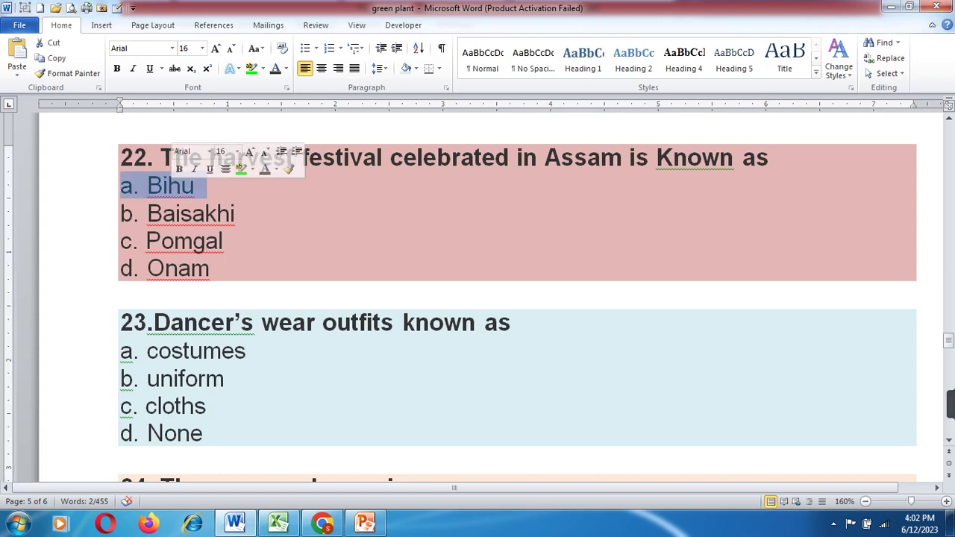
{"action": "left_click", "coordinate": [251, 68]}
{"action": "left_click", "coordinate": [236, 213]}
Step: Highlight 'a. costumes' in green as question 23's answer
{"action": "scroll", "coordinate": [477, 298], "scroll_direction": "down", "scroll_amount": 3}
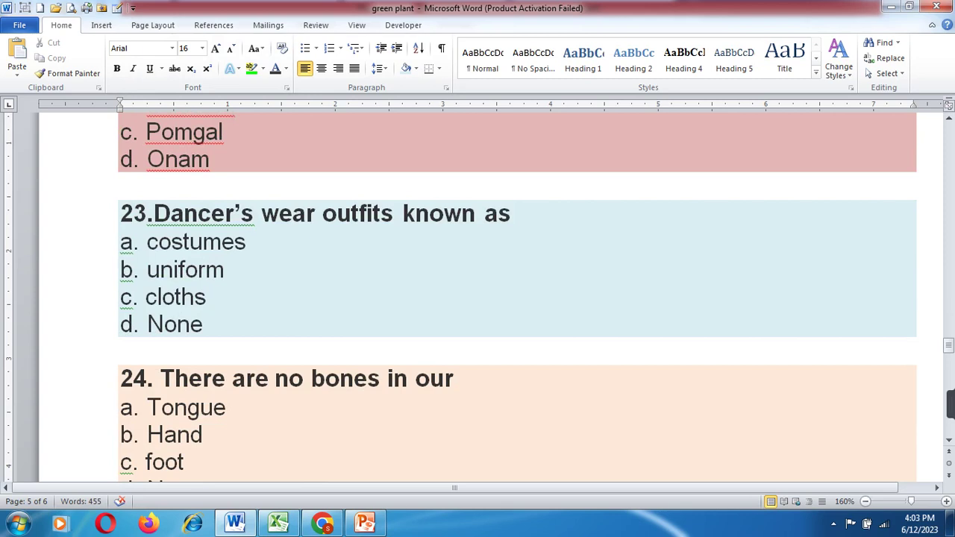
{"action": "triple_click", "coordinate": [186, 242]}
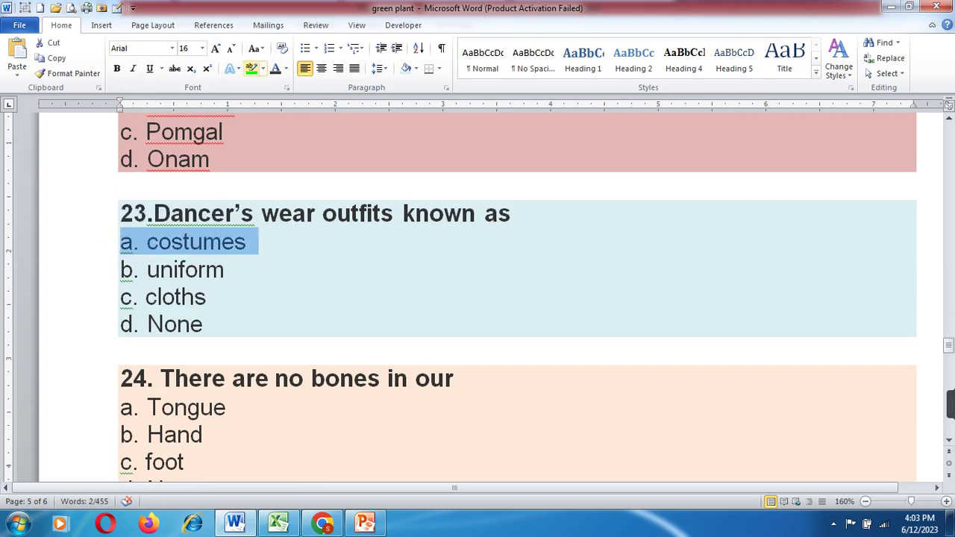
{"action": "left_click", "coordinate": [252, 68]}
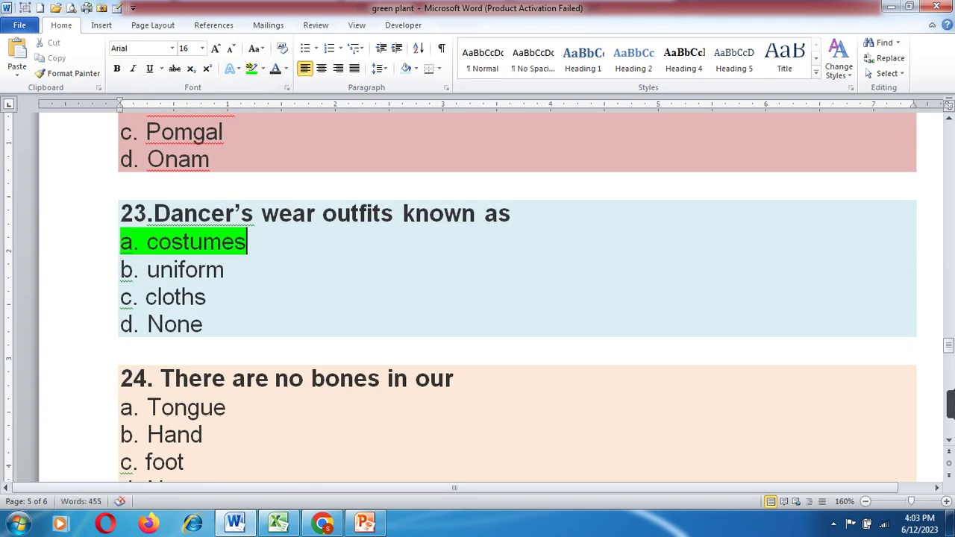
Step: Highlight 'a. Tongue' in green as question 24's answer
{"action": "scroll", "coordinate": [403, 385], "scroll_direction": "down", "scroll_amount": 2}
{"action": "scroll", "coordinate": [402, 385], "scroll_direction": "down", "scroll_amount": 1}
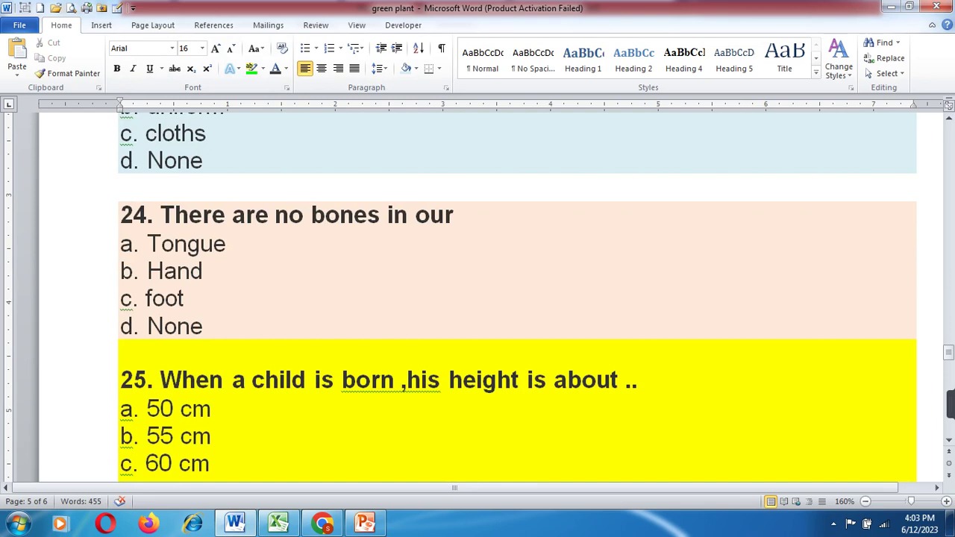
{"action": "left_click_drag", "start_coordinate": [324, 215], "coordinate": [133, 243]}
{"action": "left_click", "coordinate": [227, 244]}
{"action": "left_click_drag", "start_coordinate": [226, 244], "coordinate": [120, 244]}
{"action": "left_click", "coordinate": [253, 68]}
Step: Highlight 'a. 50 cm' in green as question 25's answer
{"action": "scroll", "coordinate": [477, 298], "scroll_direction": "down", "scroll_amount": 3}
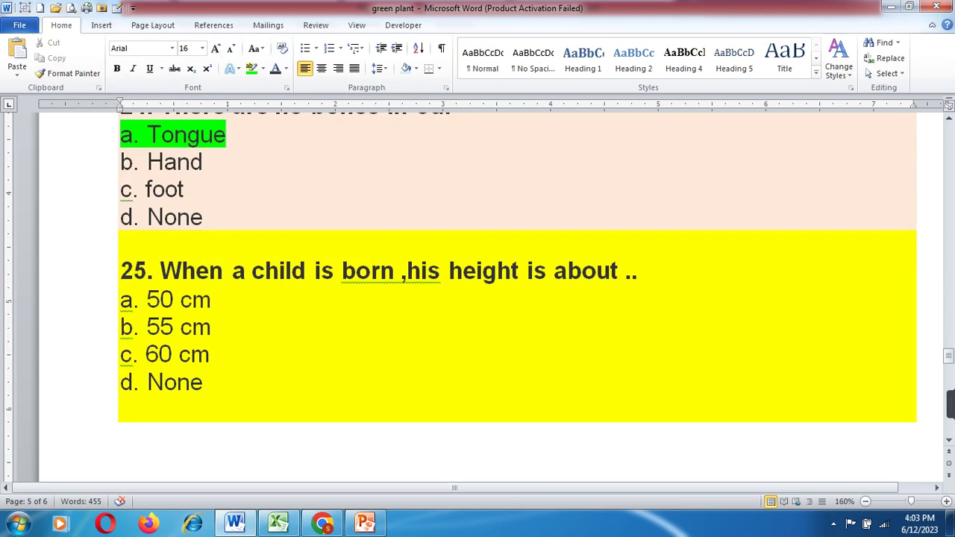
{"action": "left_click_drag", "start_coordinate": [120, 299], "coordinate": [222, 300]}
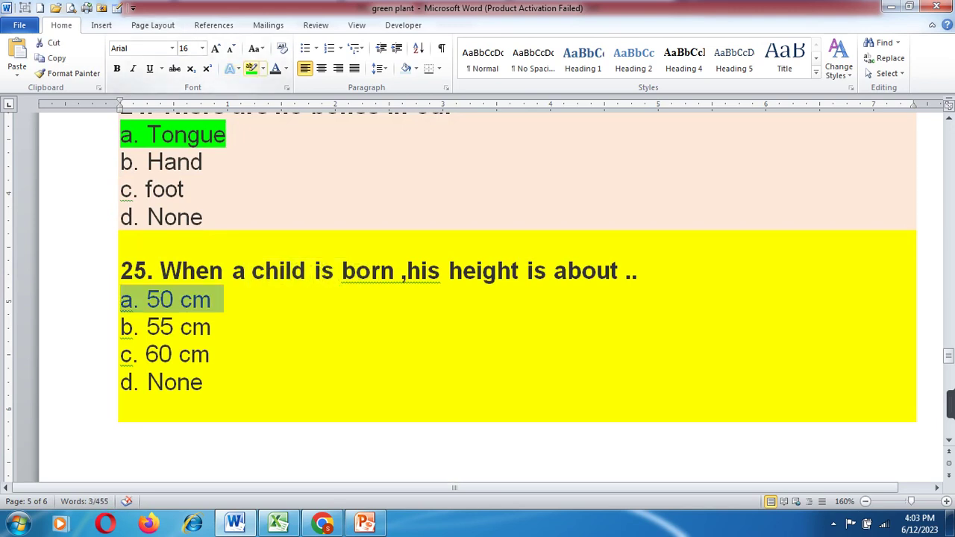
{"action": "left_click", "coordinate": [251, 68]}
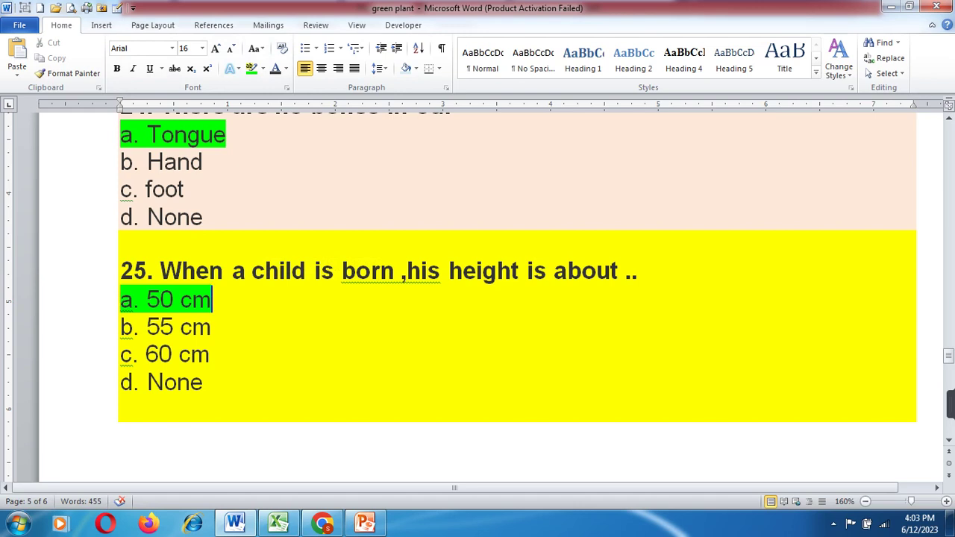
{"action": "mouse_move", "coordinate": [948, 403]}
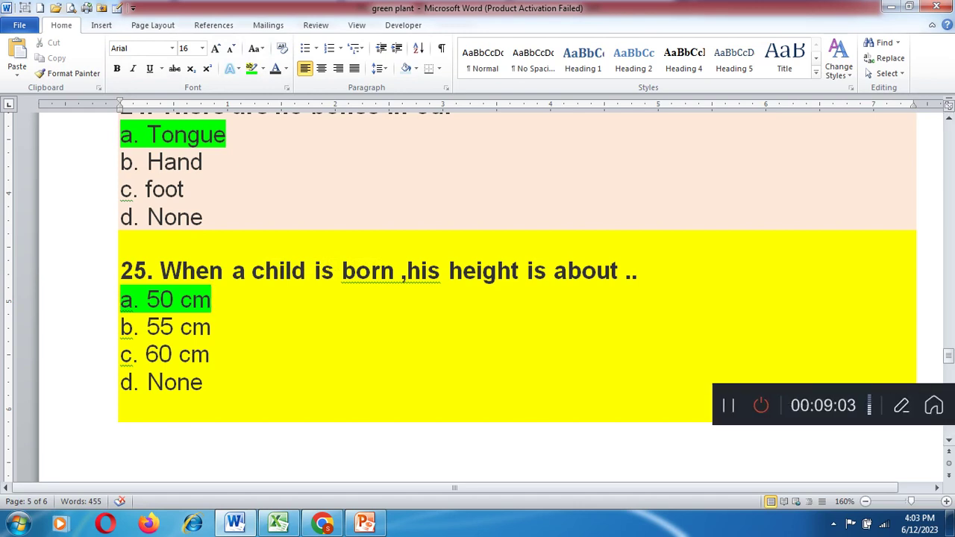